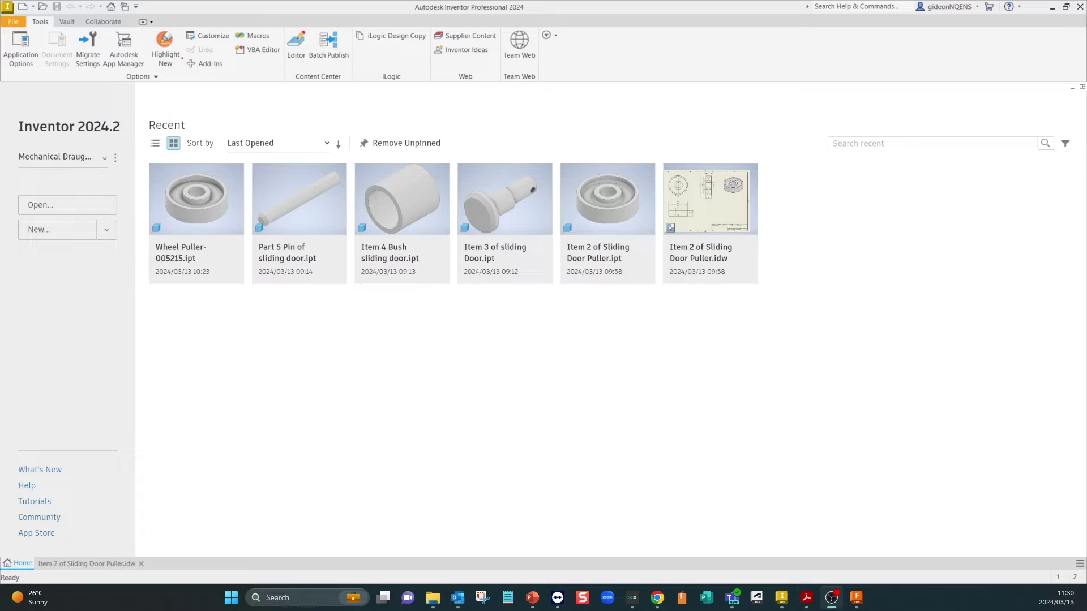
- Open the Item 2 of Sliding Door Puller drawing and examine the wheel's diameter dimensions
click(119, 563)
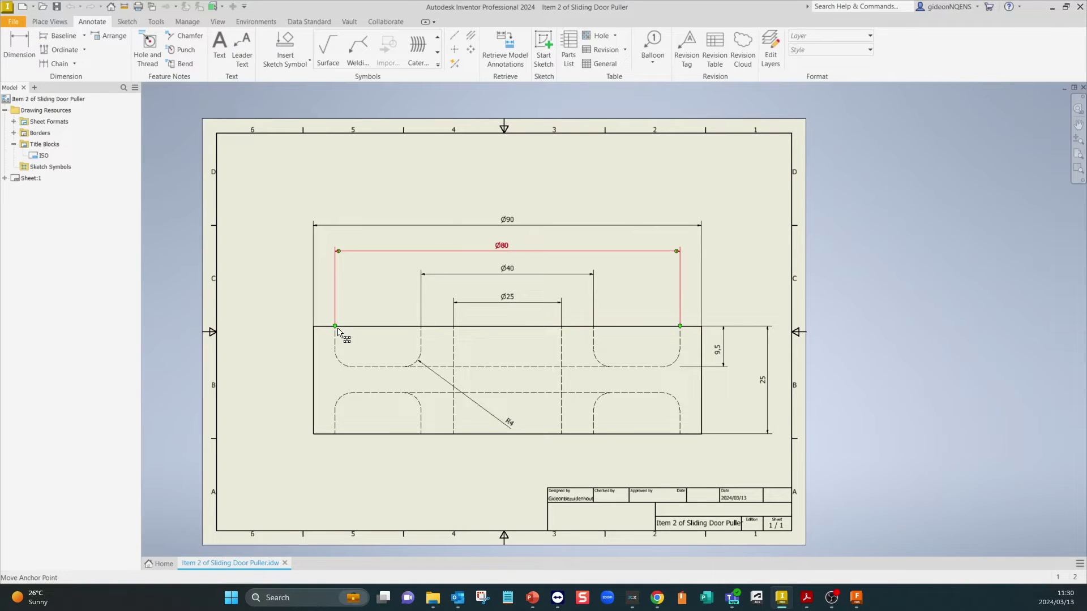
click(354, 347)
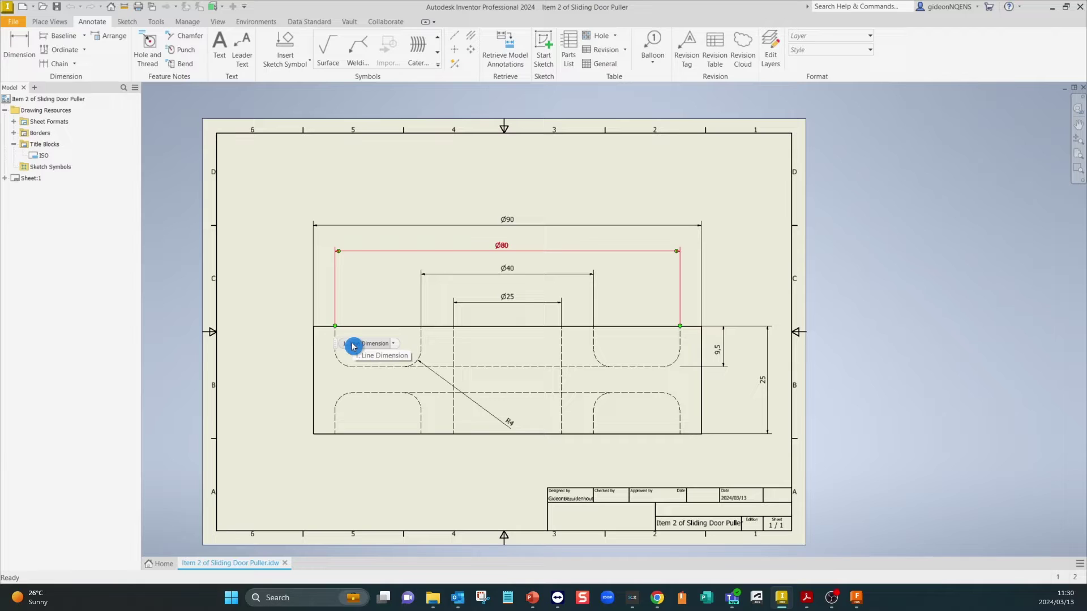
key(Escape)
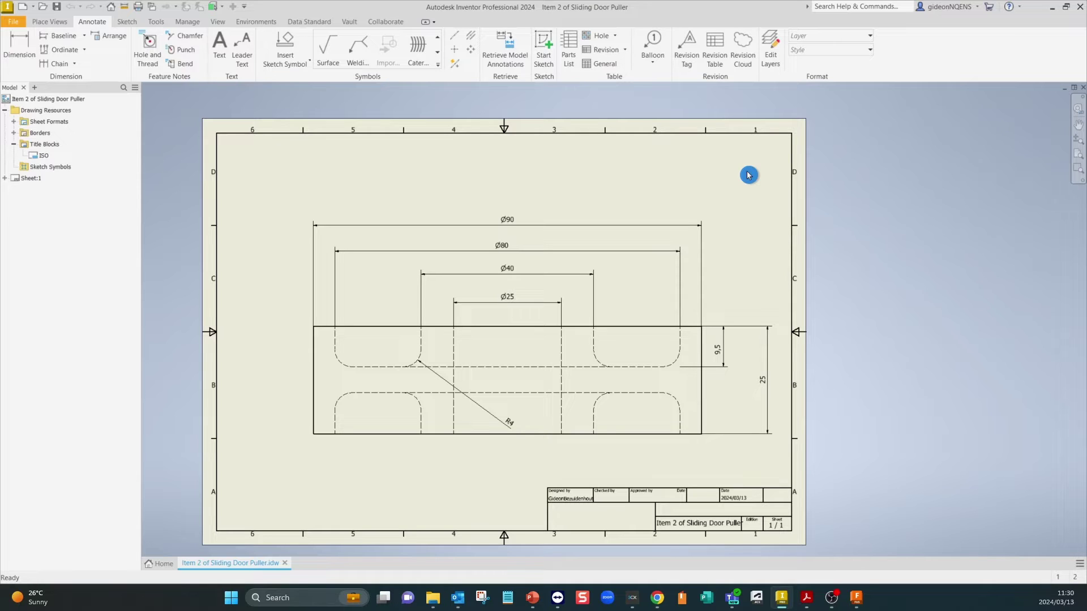
drag(556, 190, 476, 319)
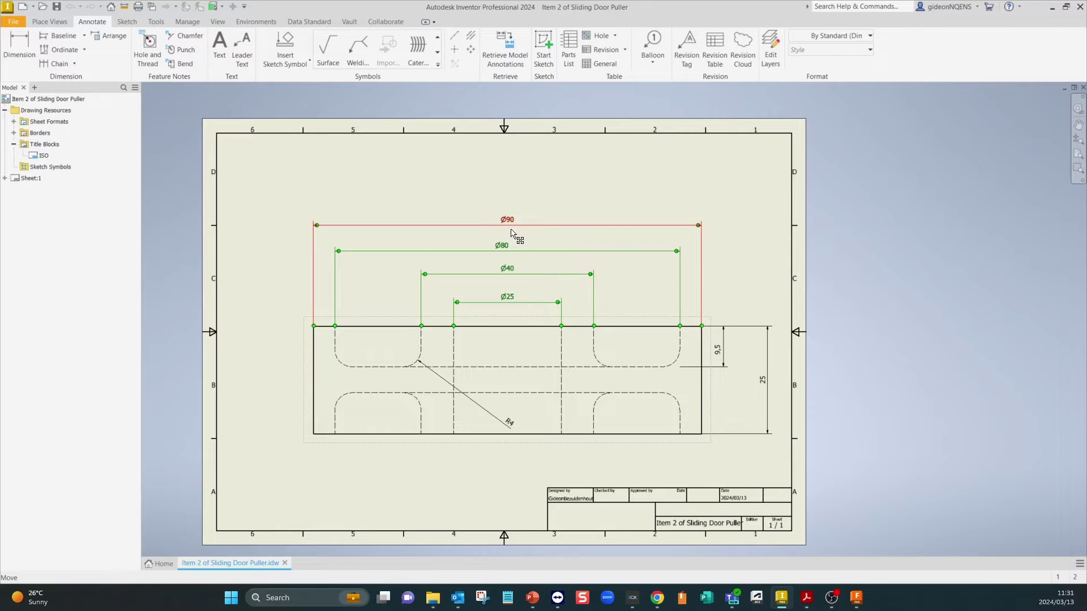
click(343, 348)
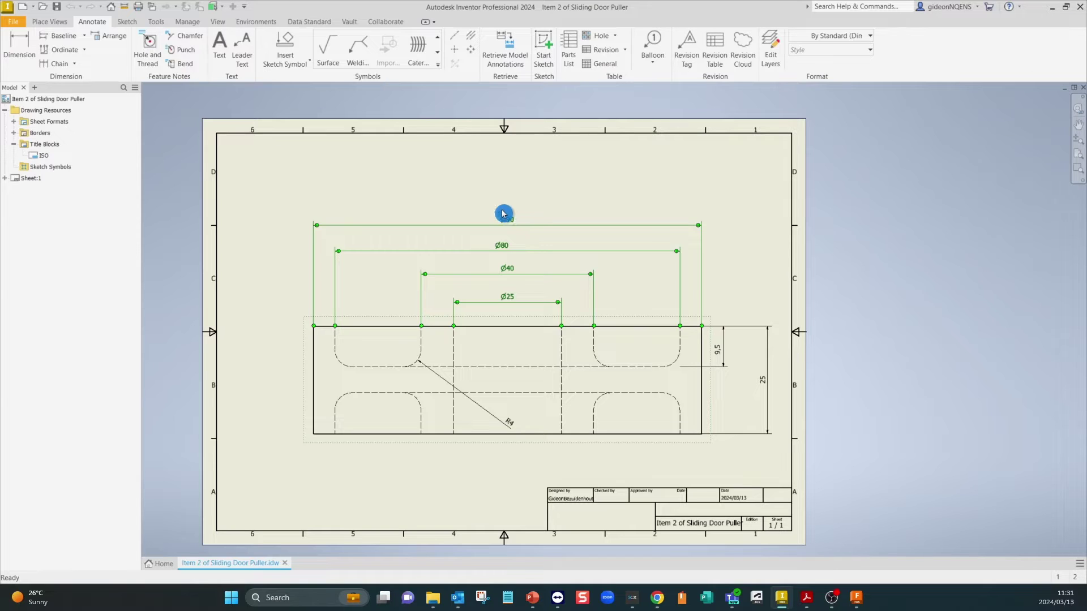
- Create a new part from the metric Standard (mm).ipt template
click(166, 566)
click(107, 230)
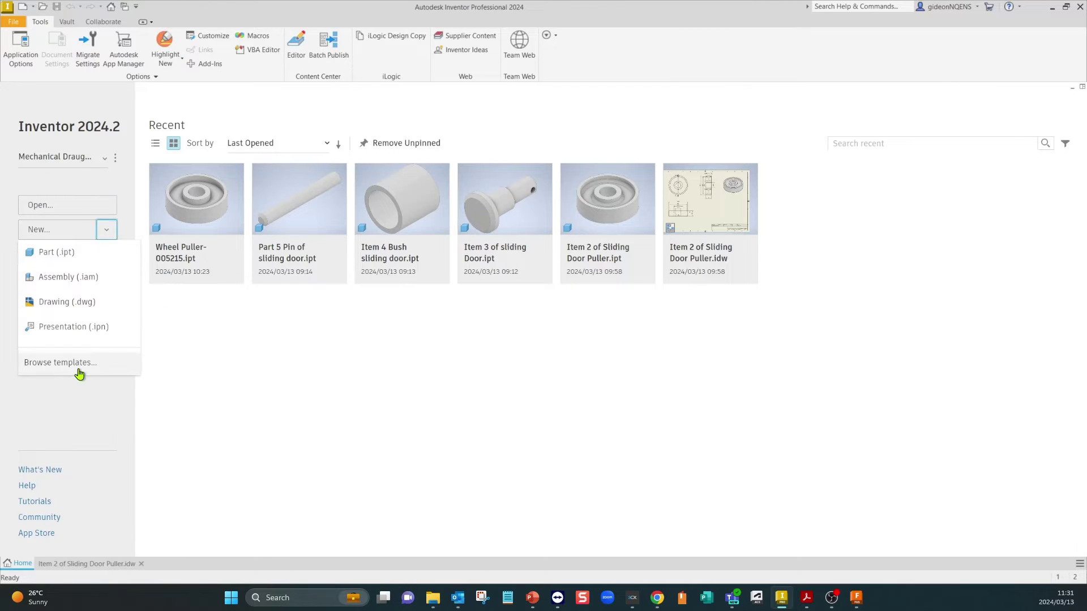
click(79, 368)
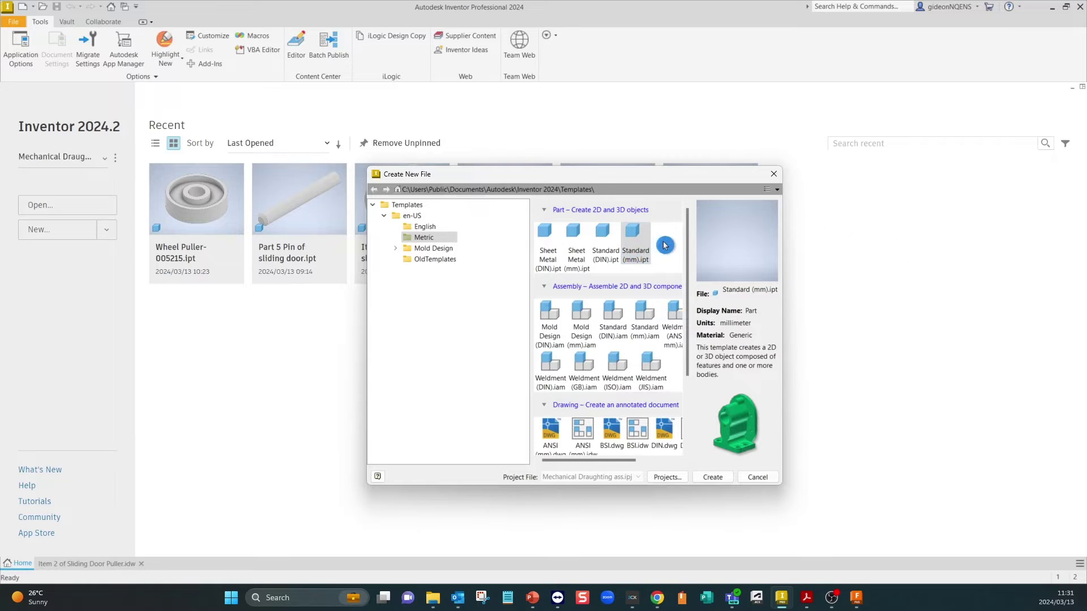
double_click(645, 238)
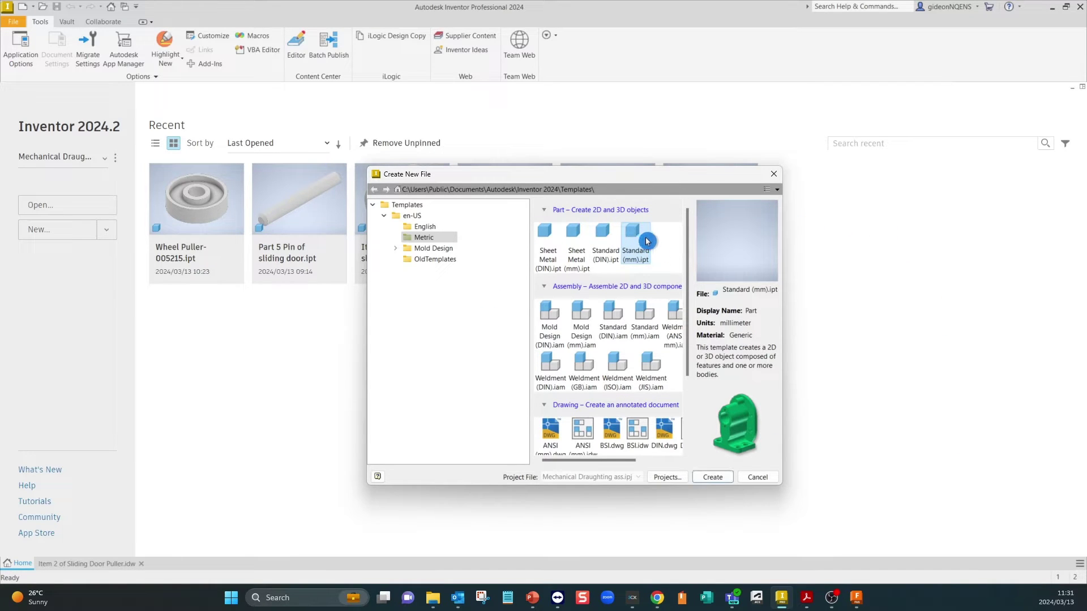
click(715, 479)
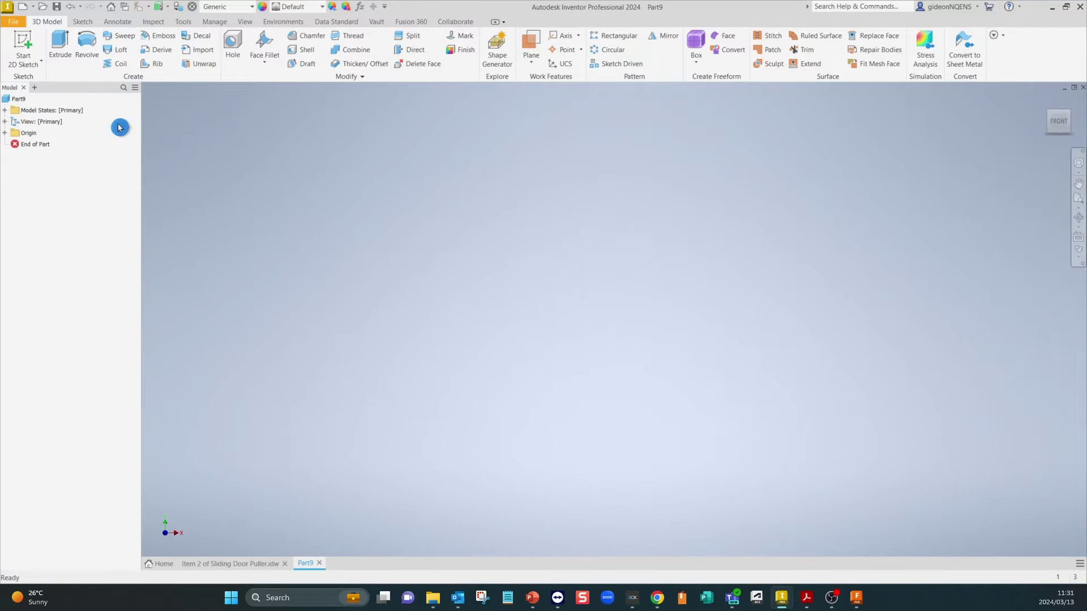
- Start a 2D sketch on the vertical XY plane, viewed from the front
click(17, 60)
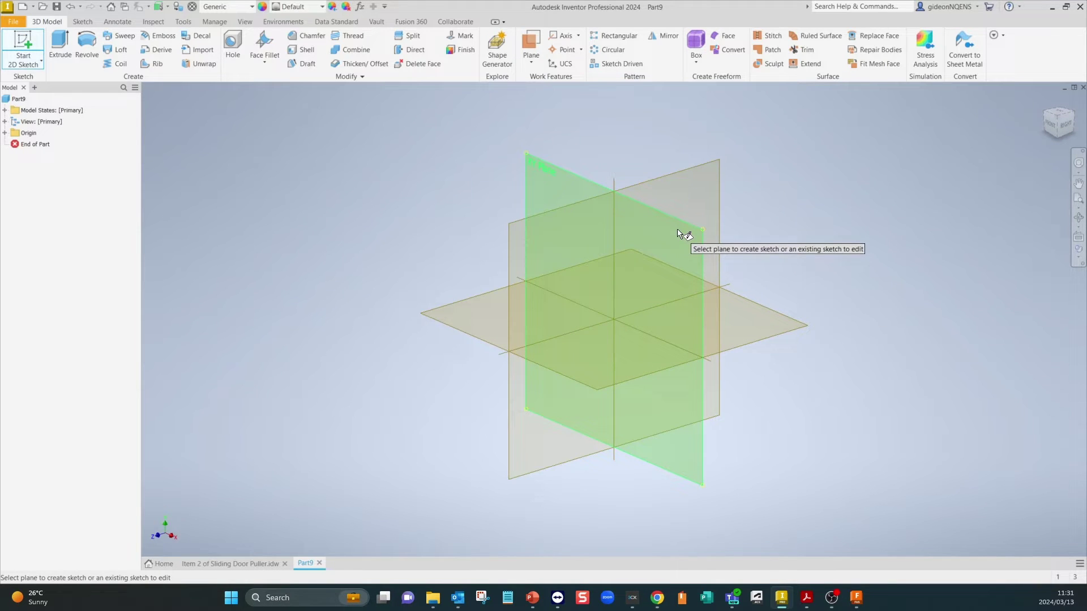
click(693, 247)
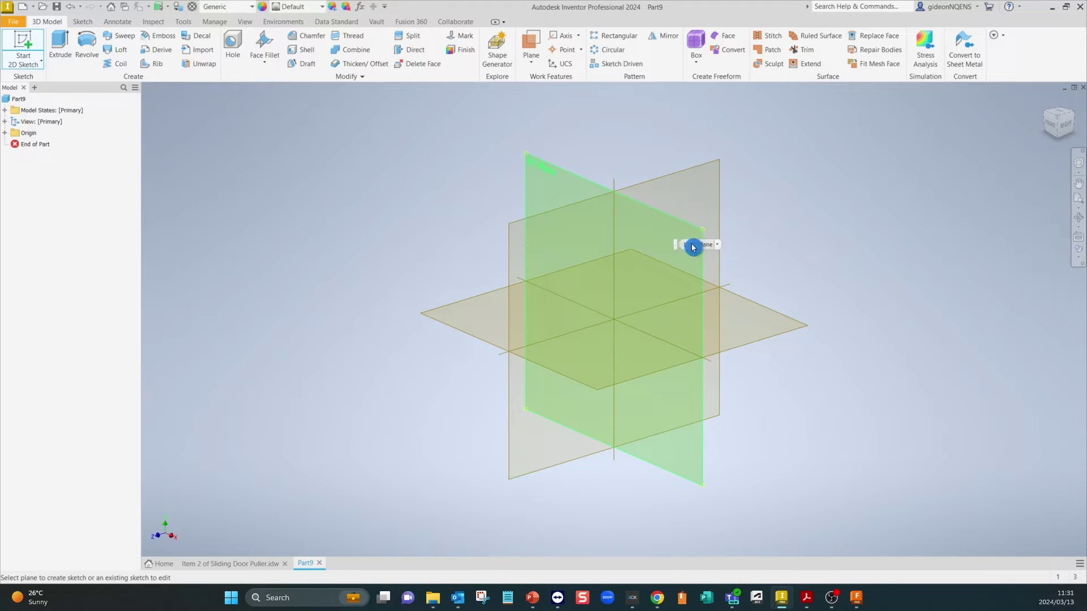
click(663, 218)
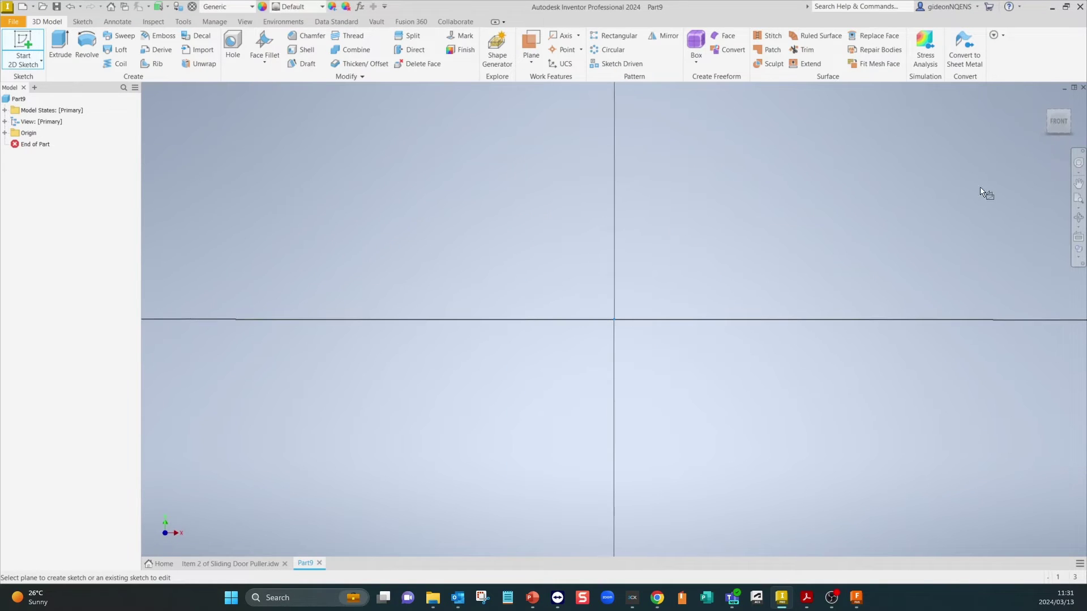
click(1017, 151)
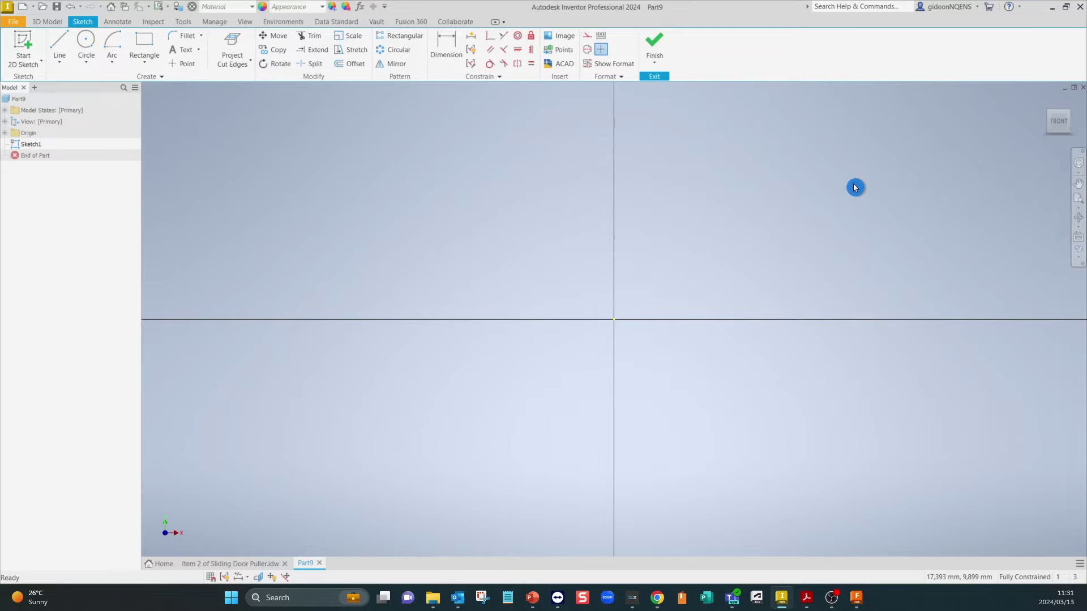
- Sketch a long vertical line about 16.5 mm to the left of the origin, extending above and below the horizontal axis
click(59, 43)
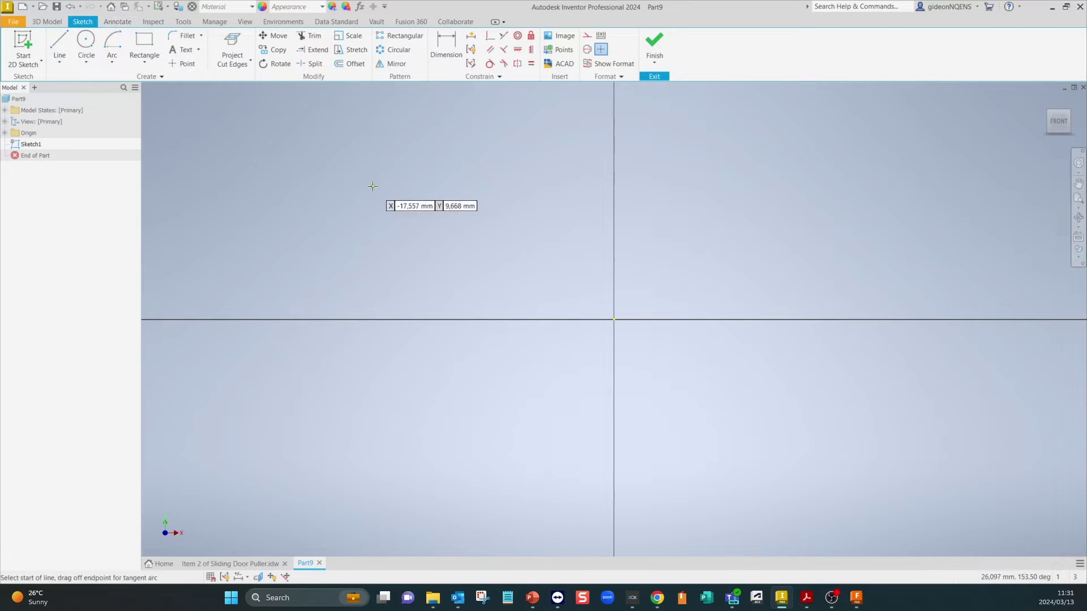
click(386, 118)
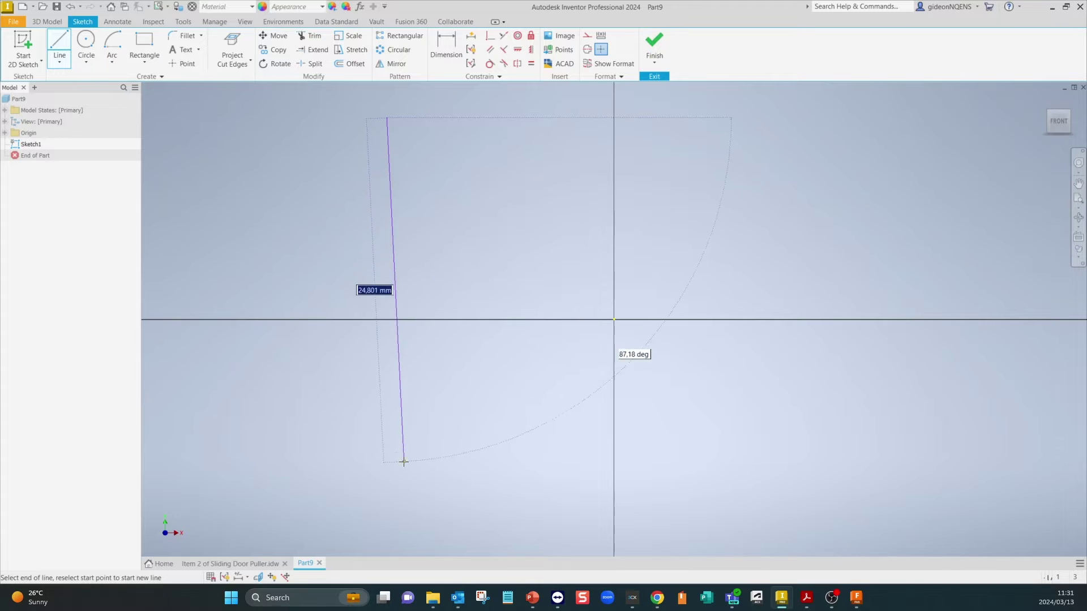
click(387, 516)
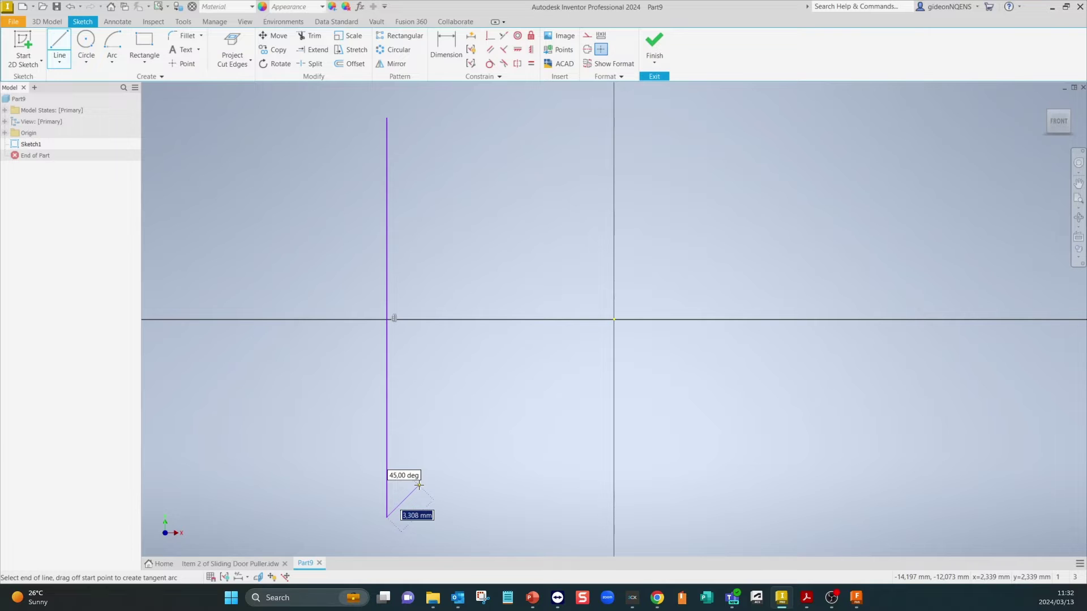
- Check the right half of the wheel section in the Item 2 drawing and return to the part sketch
click(238, 564)
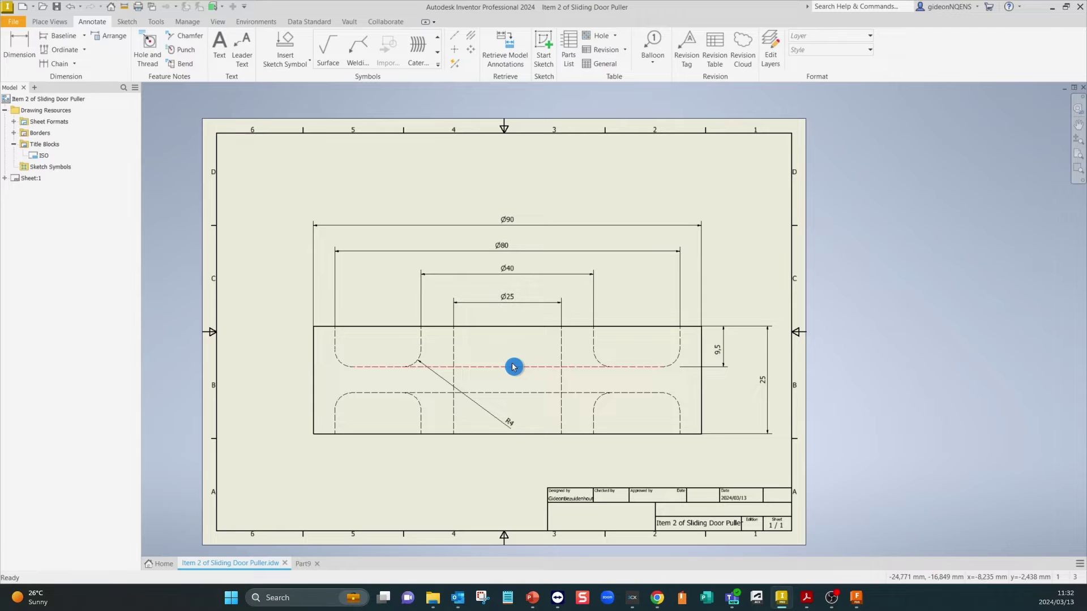
drag(550, 179, 760, 480)
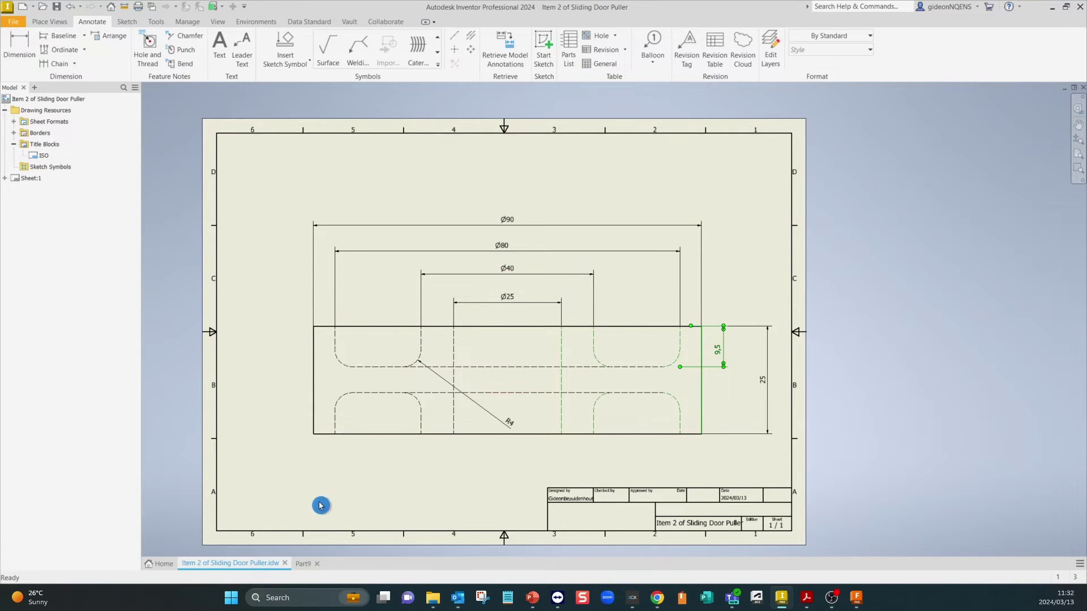
click(165, 563)
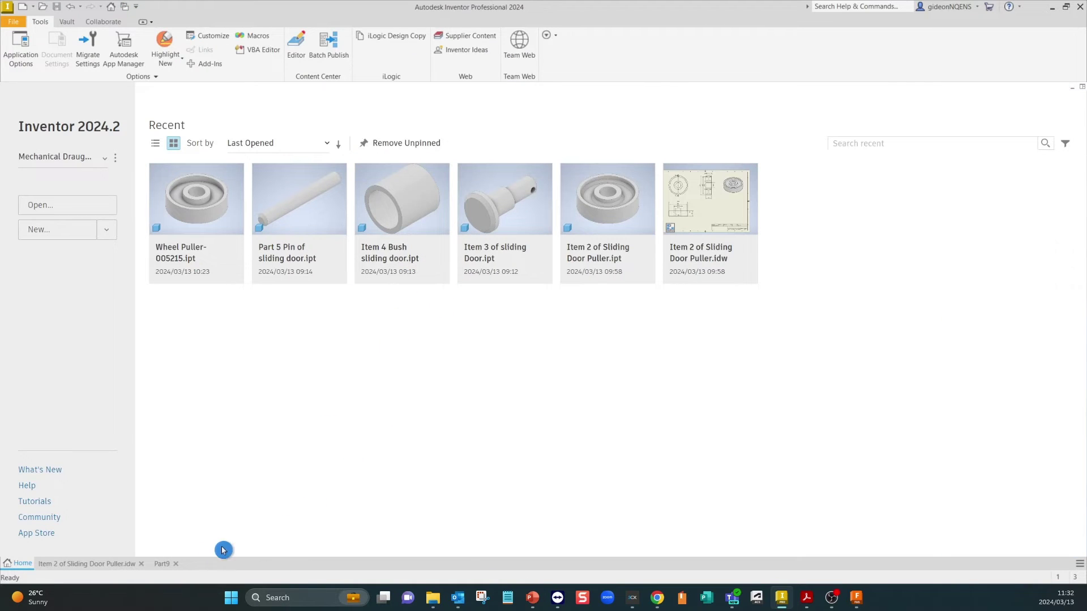
click(164, 565)
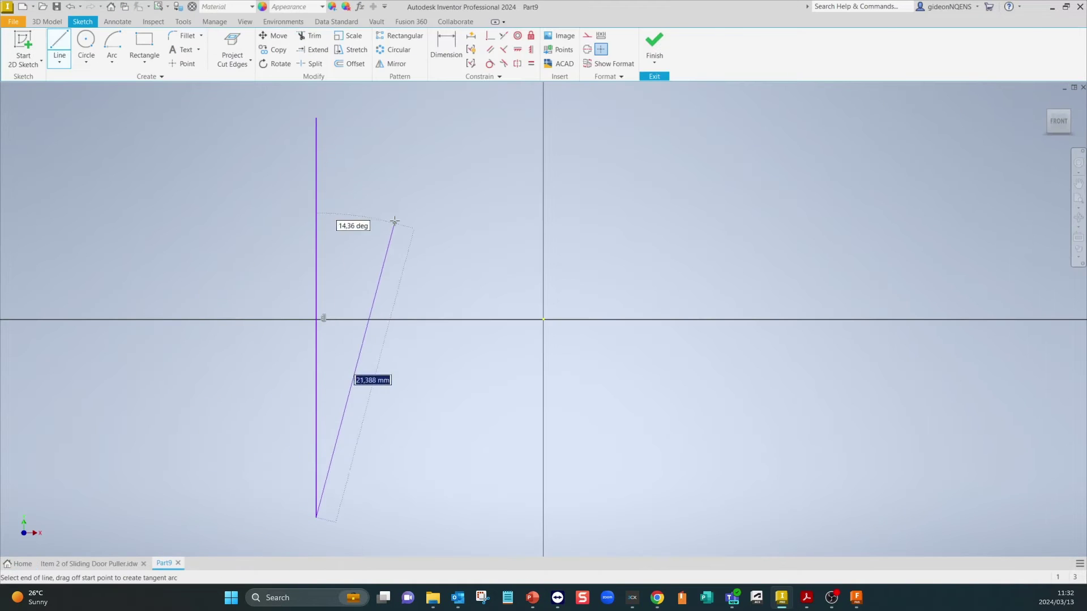
- Constrain the vertical line's midpoint coincident with the origin and convert the line to a centerline
key(Escape)
click(496, 39)
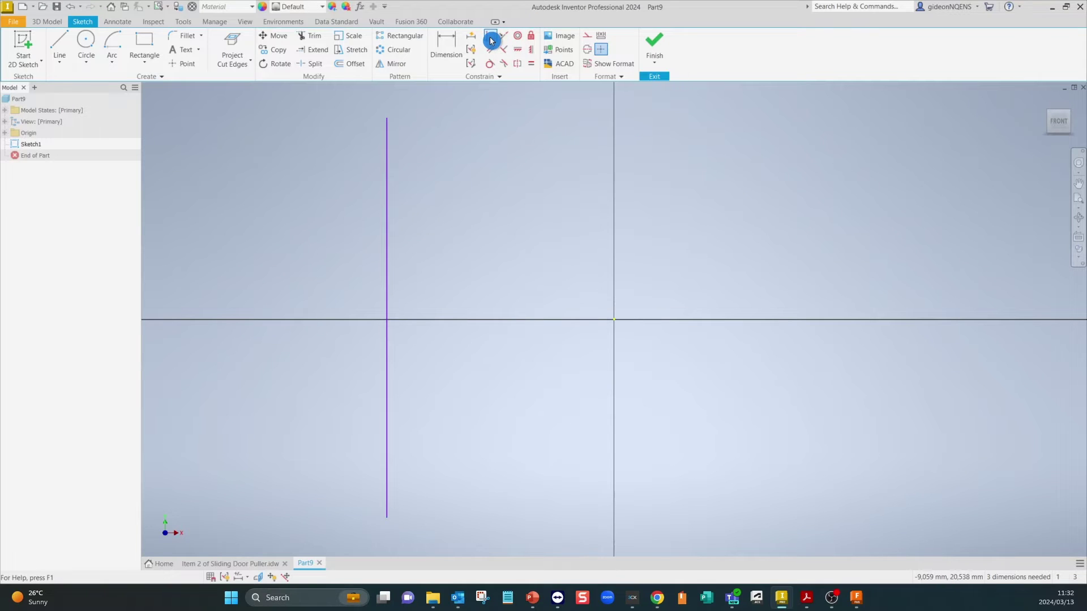
click(388, 317)
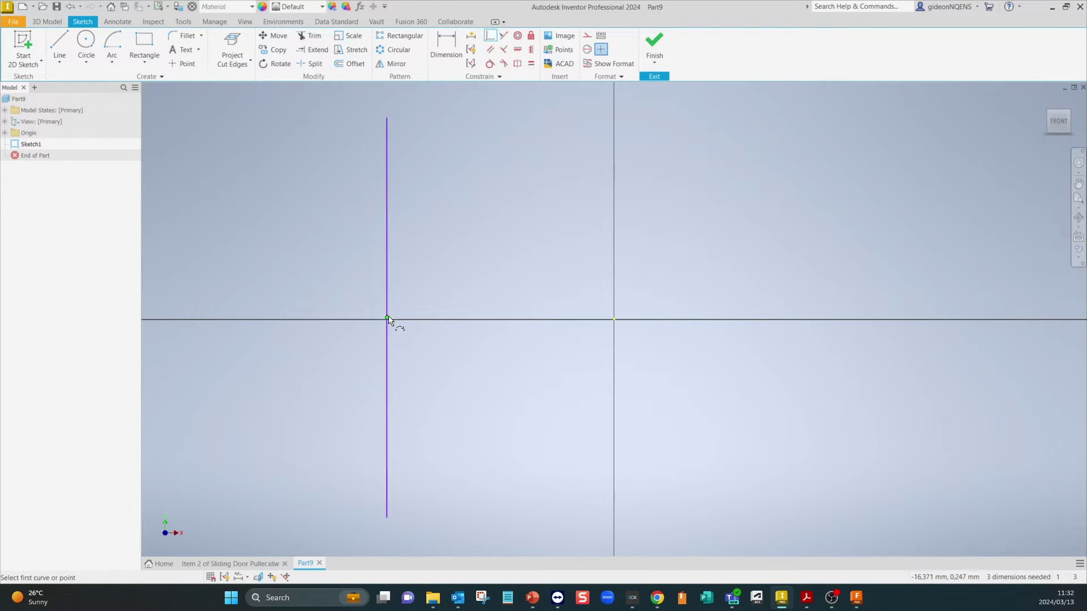
click(616, 322)
right_click(615, 205)
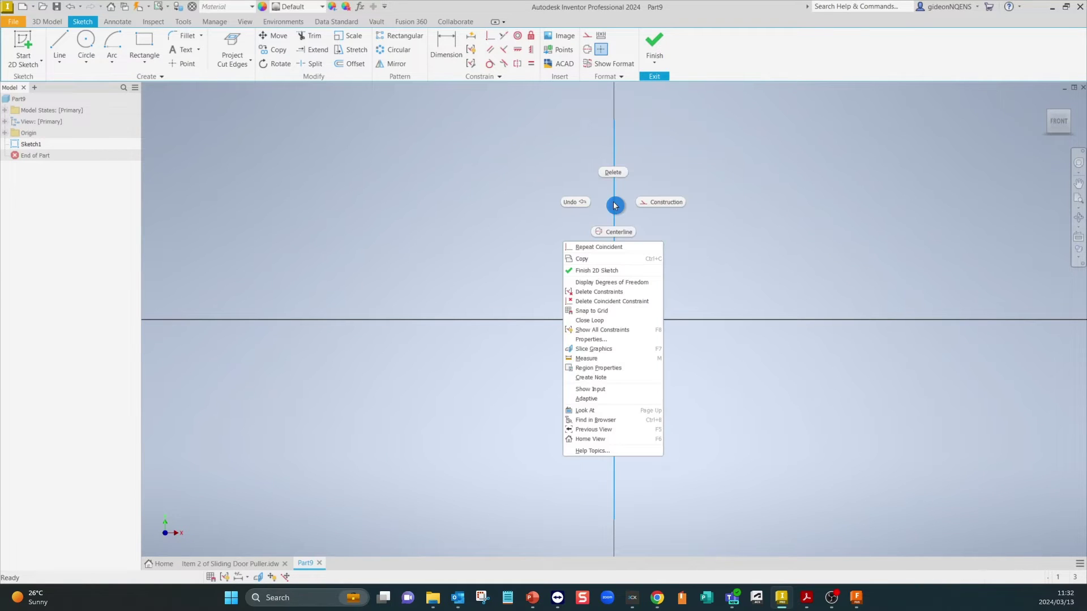
click(616, 233)
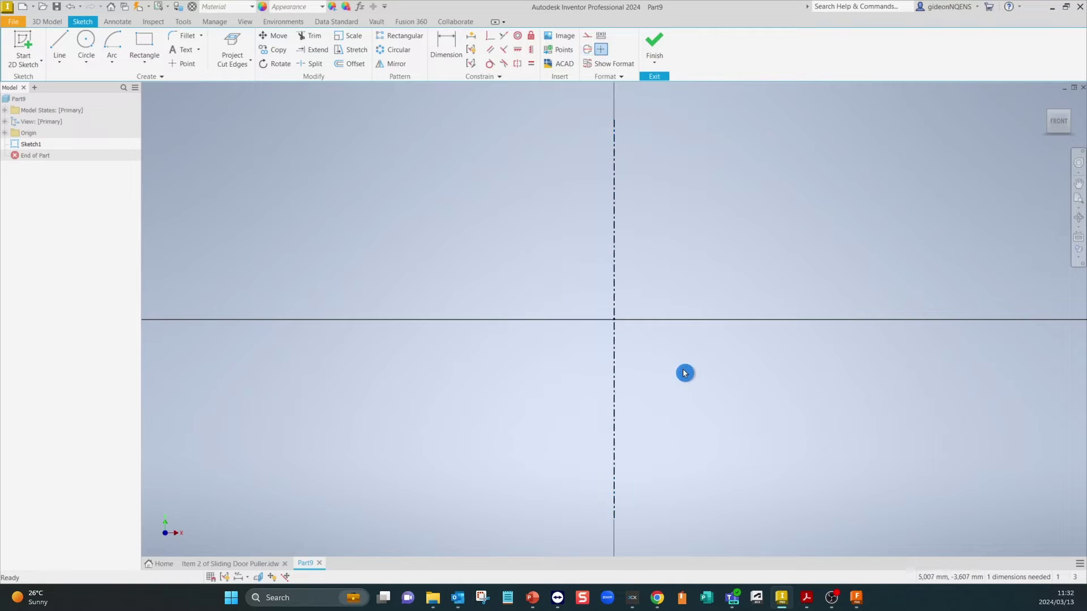
- Sketch the profile's inner edge and stepped top right of the centerline: 11.7 mm hub, recess about 8.8 mm wide and 6.1 mm deep, 6.1 mm rim
click(275, 564)
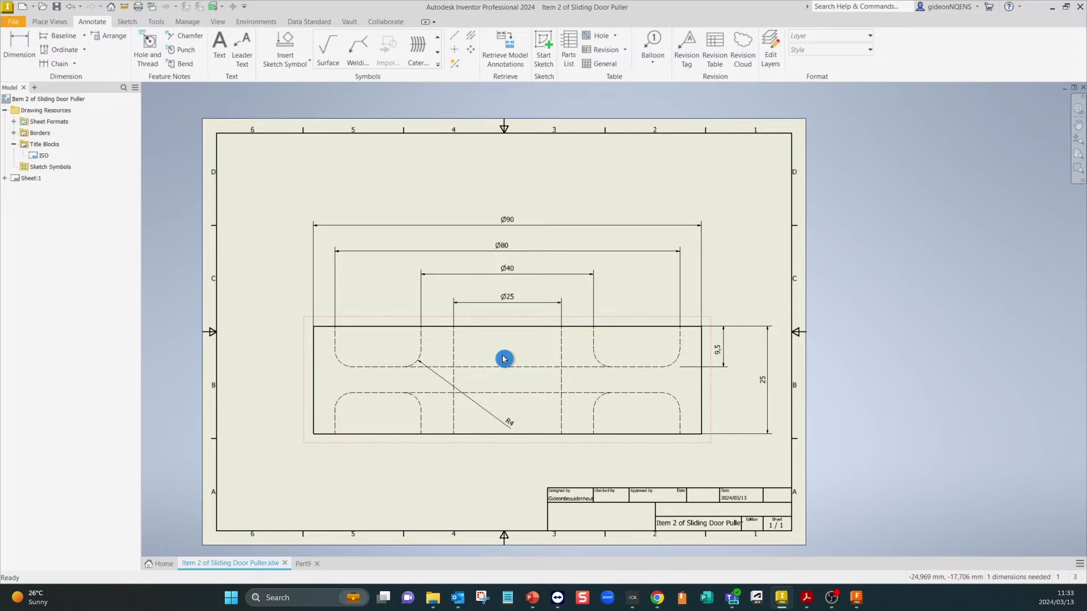
click(303, 568)
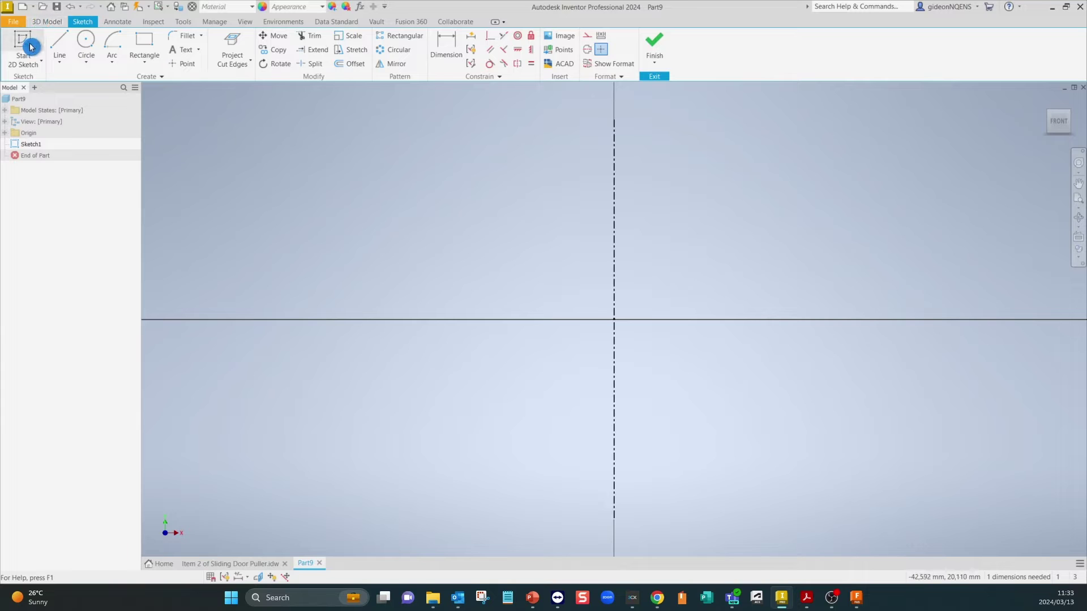
click(59, 46)
click(701, 490)
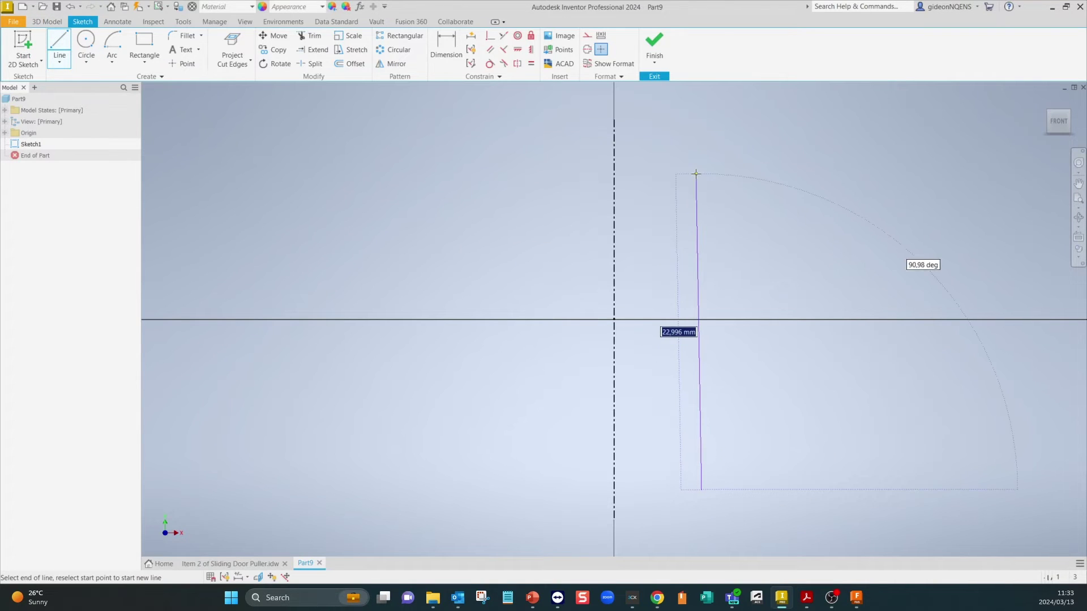
click(702, 178)
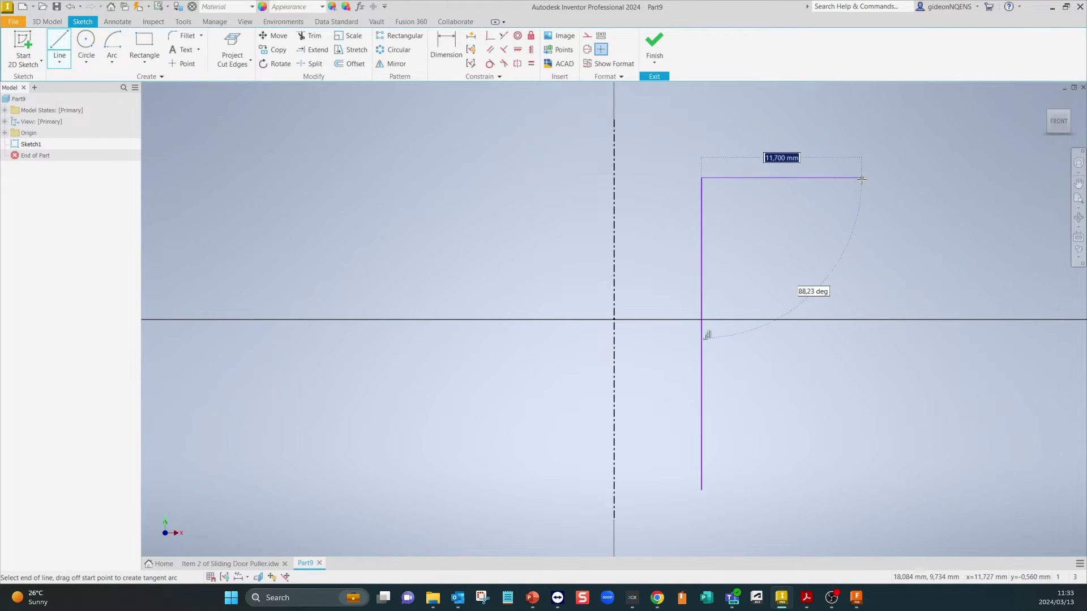
click(861, 178)
click(862, 261)
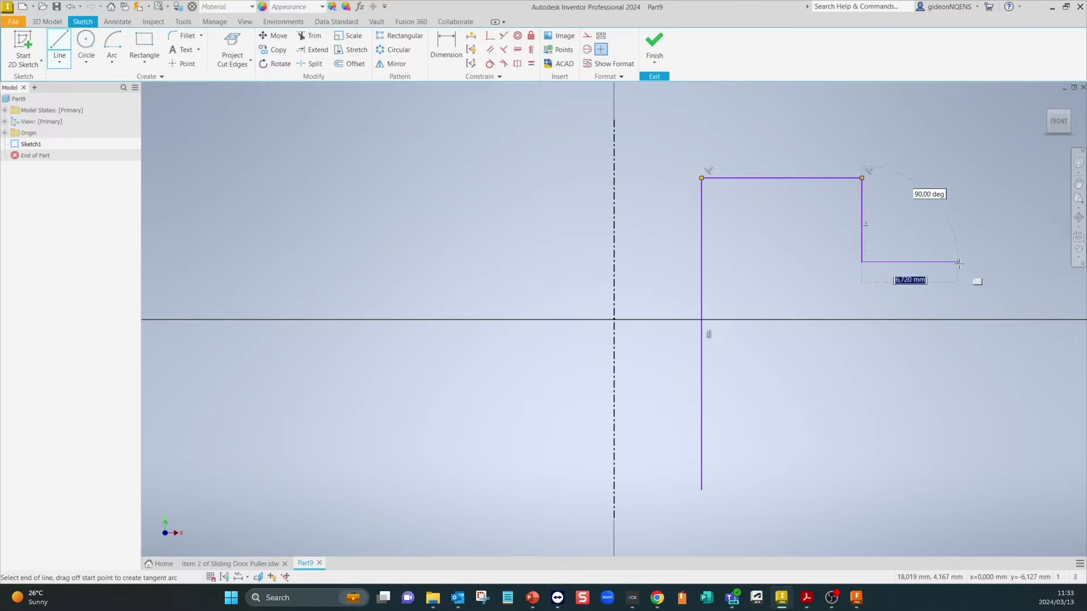
click(981, 261)
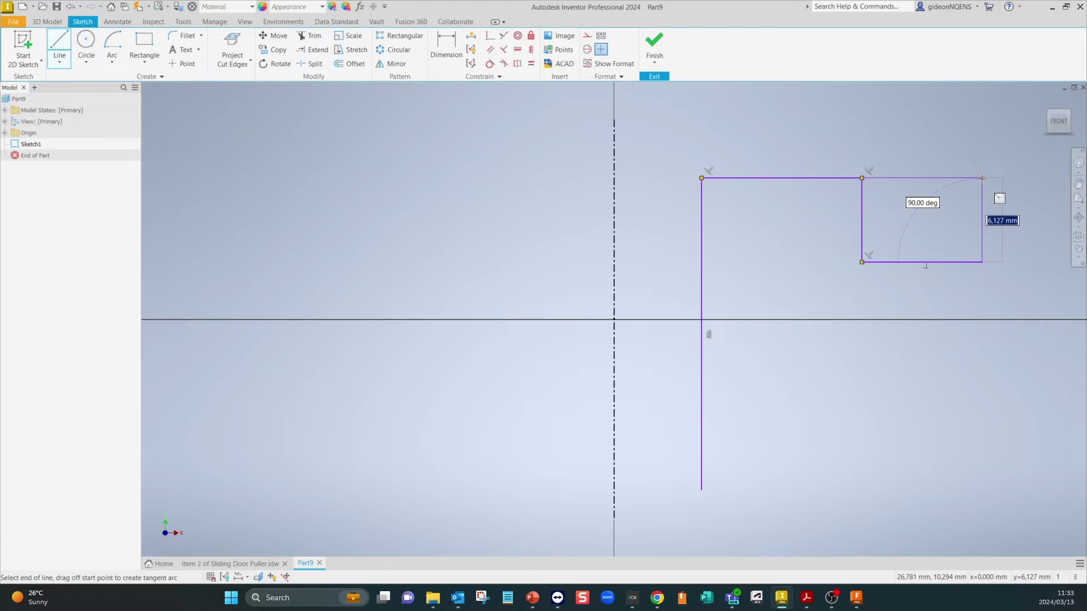
click(981, 178)
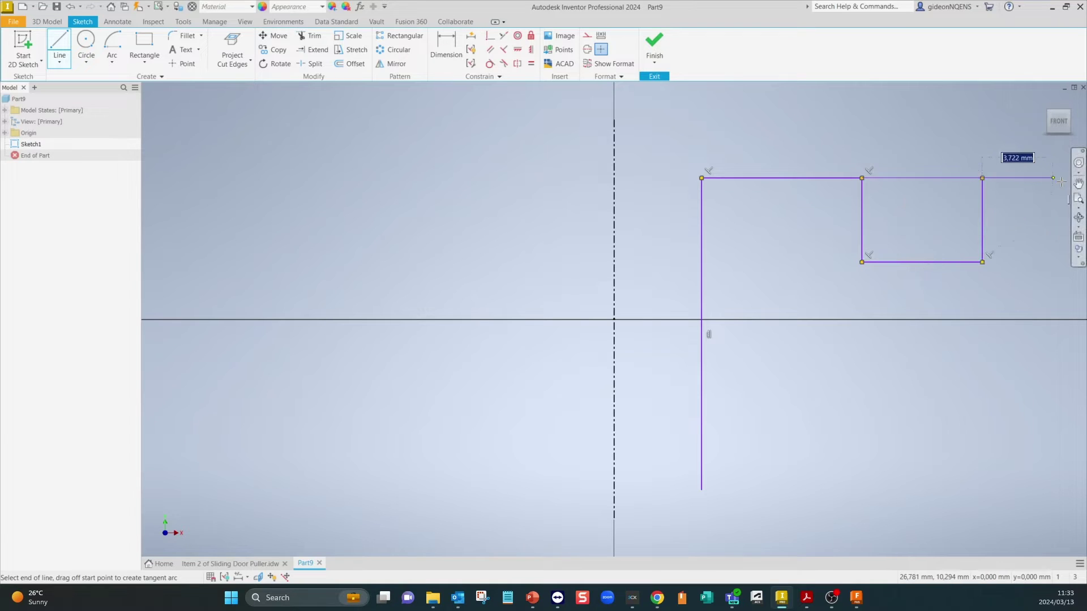
click(1065, 178)
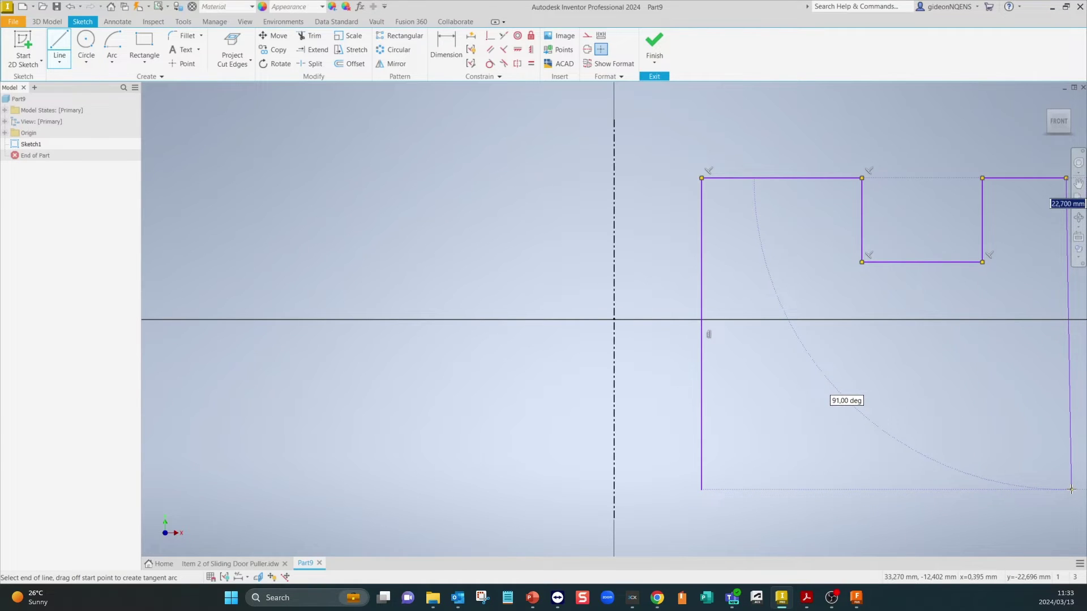
- Sketch the outer edge about 22.7 mm long, the 6.1 mm lower rim, and the lower recess about 8.8 mm wide and 5.1 mm deep
click(1066, 488)
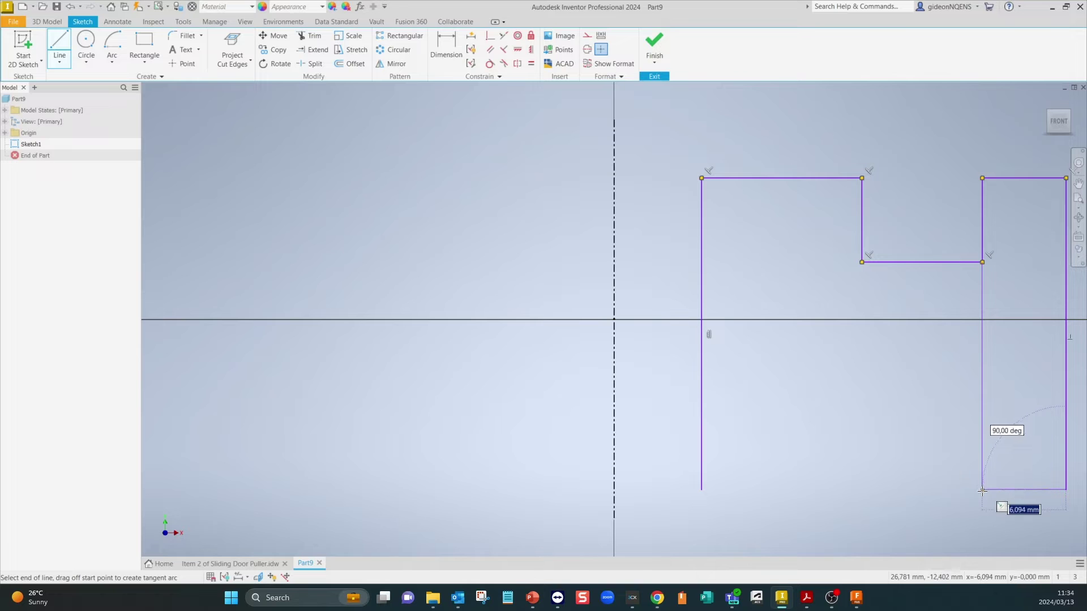
click(982, 489)
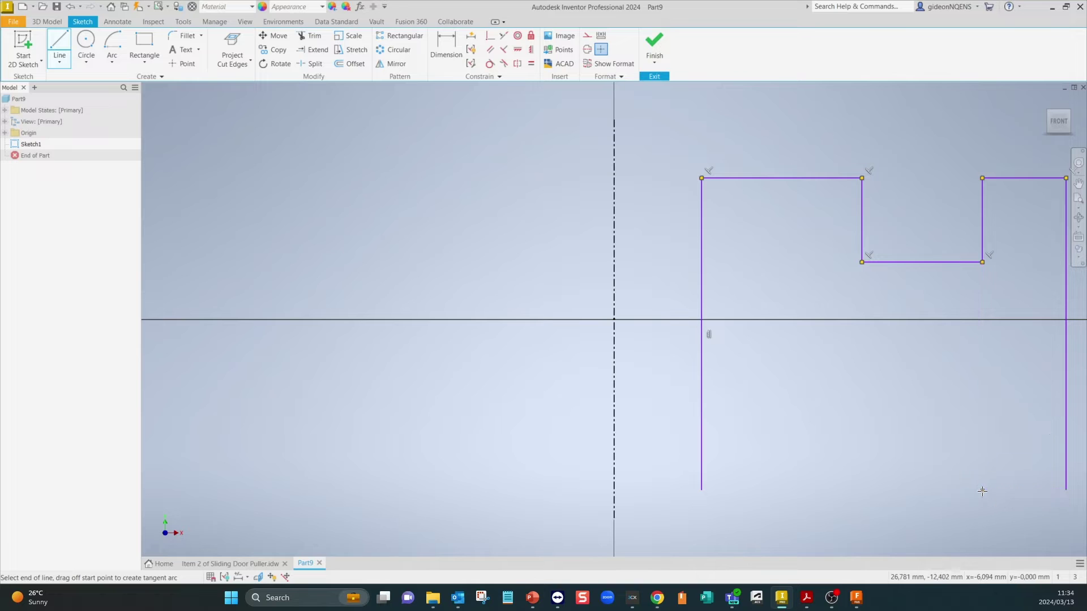
click(982, 419)
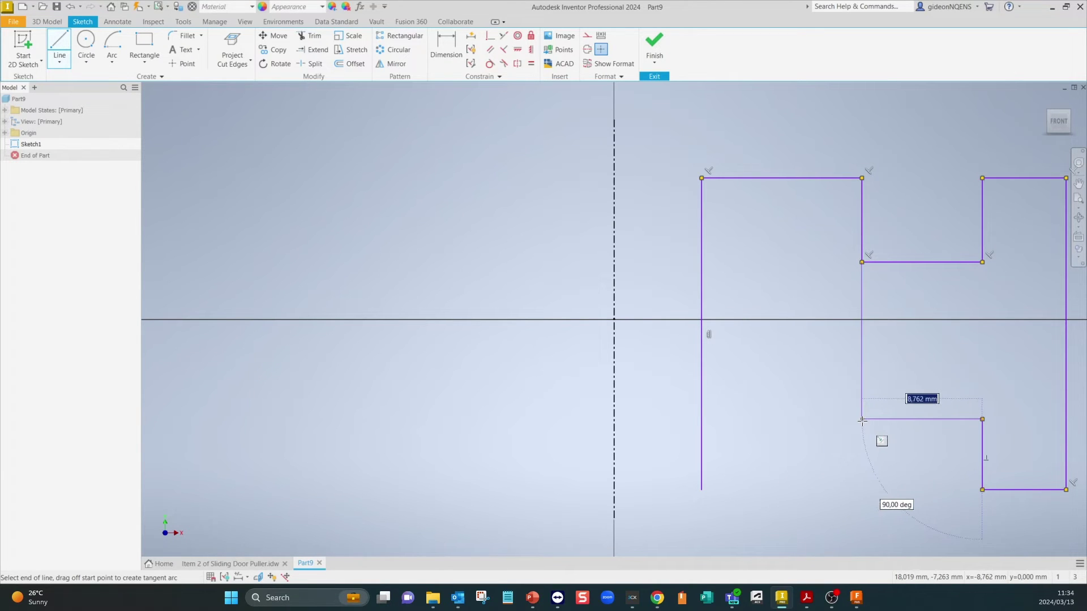
click(862, 421)
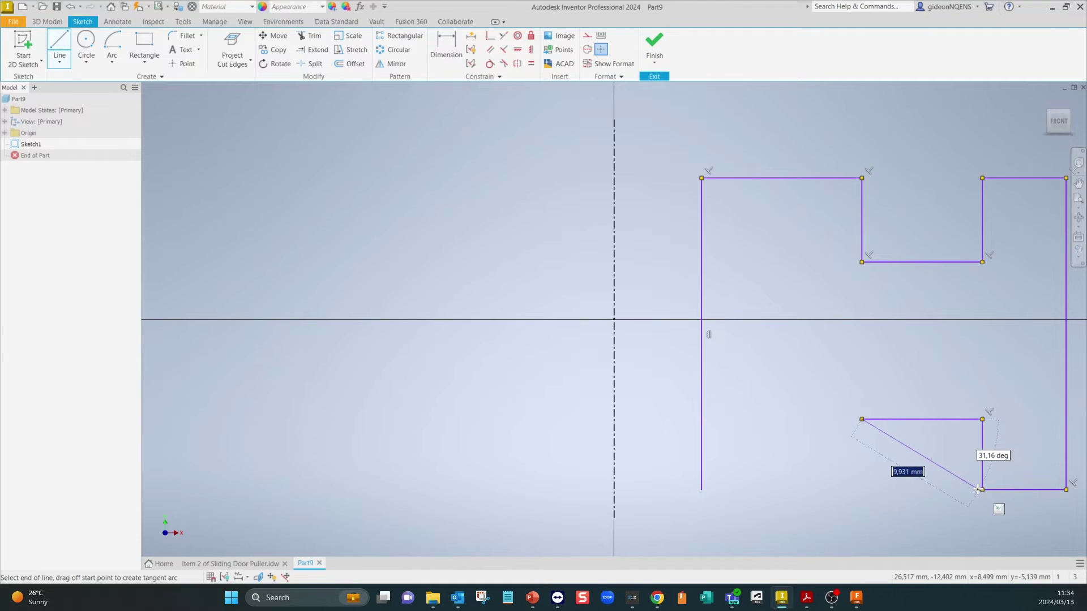
double_click(862, 490)
- Close the wheel profile with a horizontal line of about 11.7 mm along the hub's lower edge
click(52, 59)
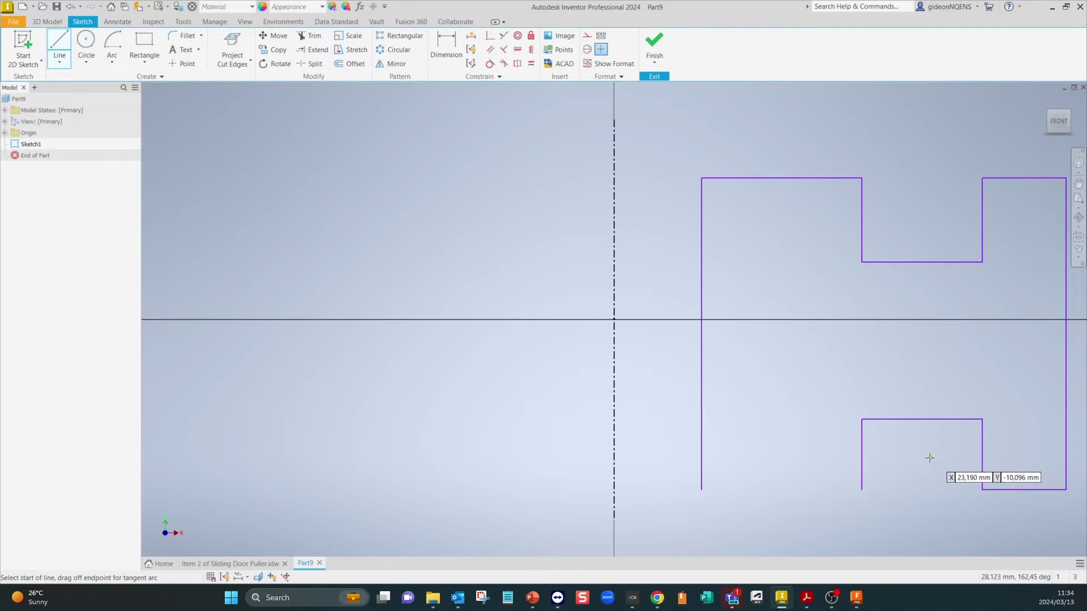
click(860, 490)
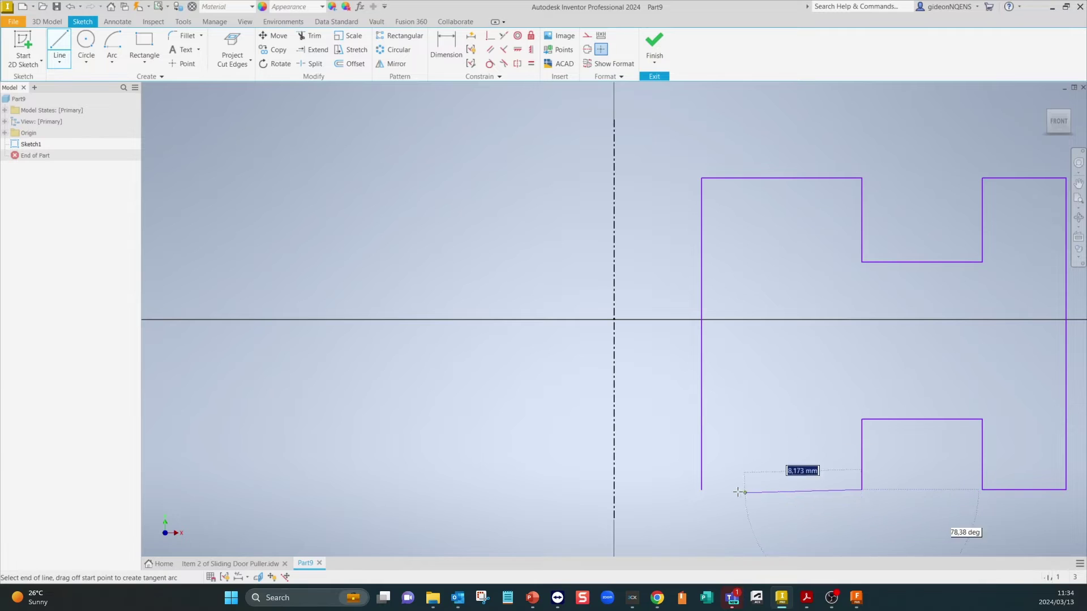
click(701, 490)
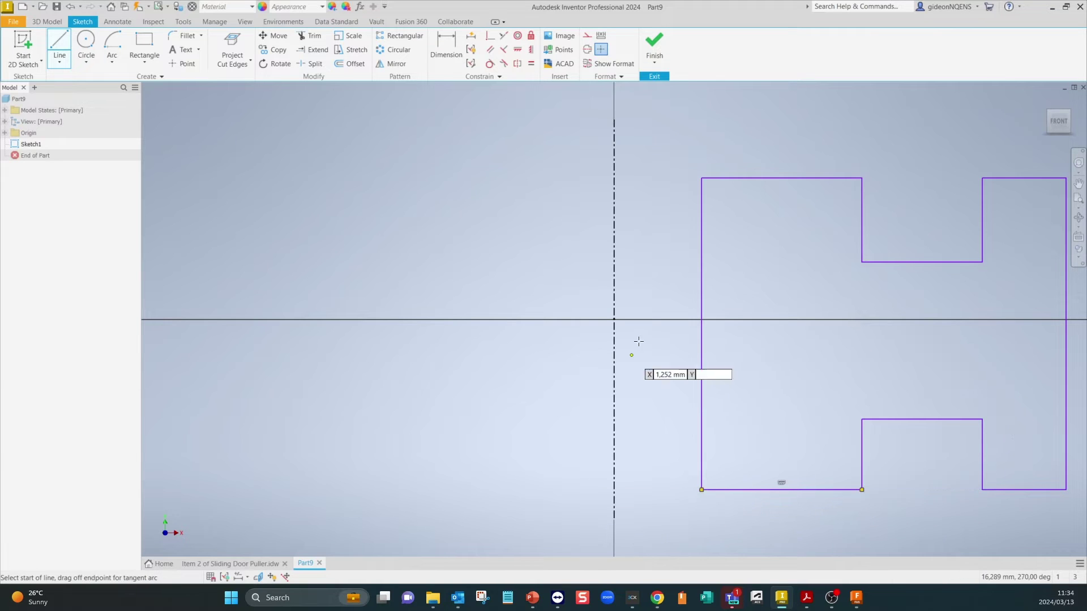
key(Escape)
scroll(307, 270, down, 3)
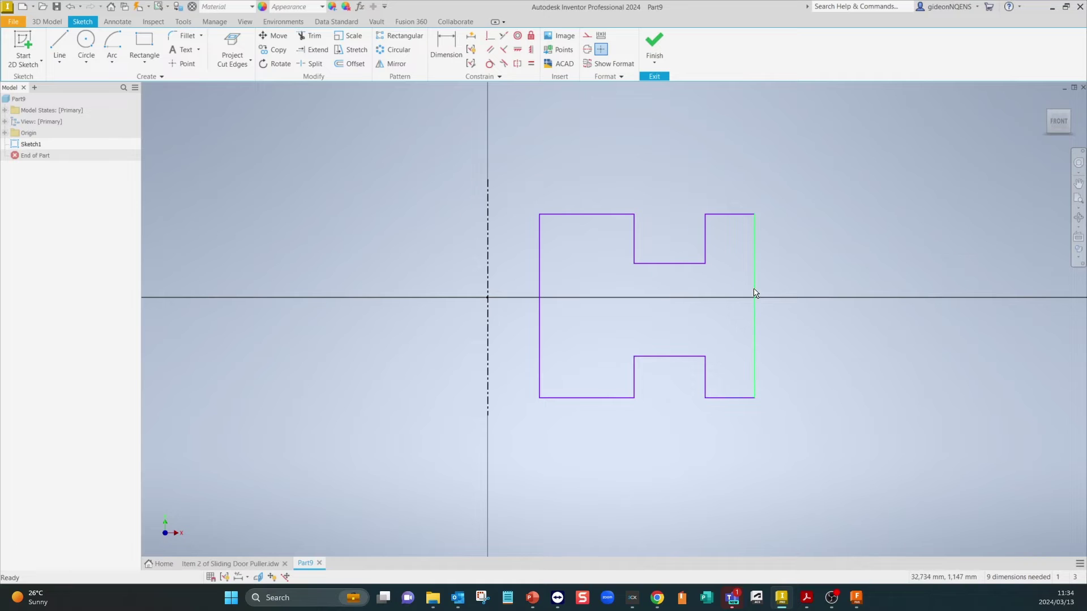
click(455, 456)
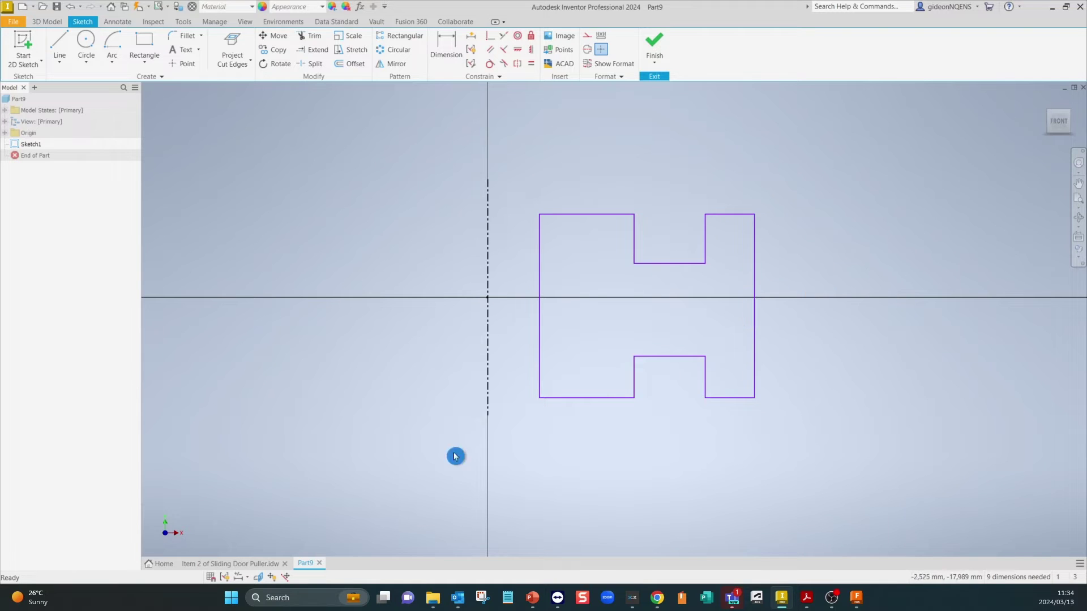
- Check the outer diameter in the Item 2 drawing and dimension the profile's outer edge about the centerline as 90 mm diameter
click(255, 564)
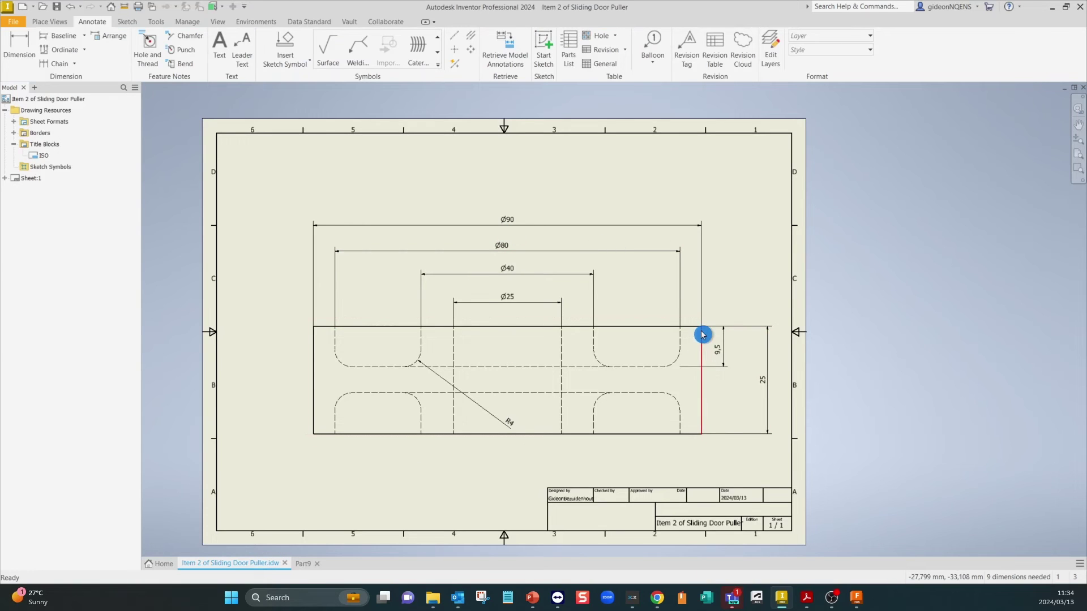
click(511, 225)
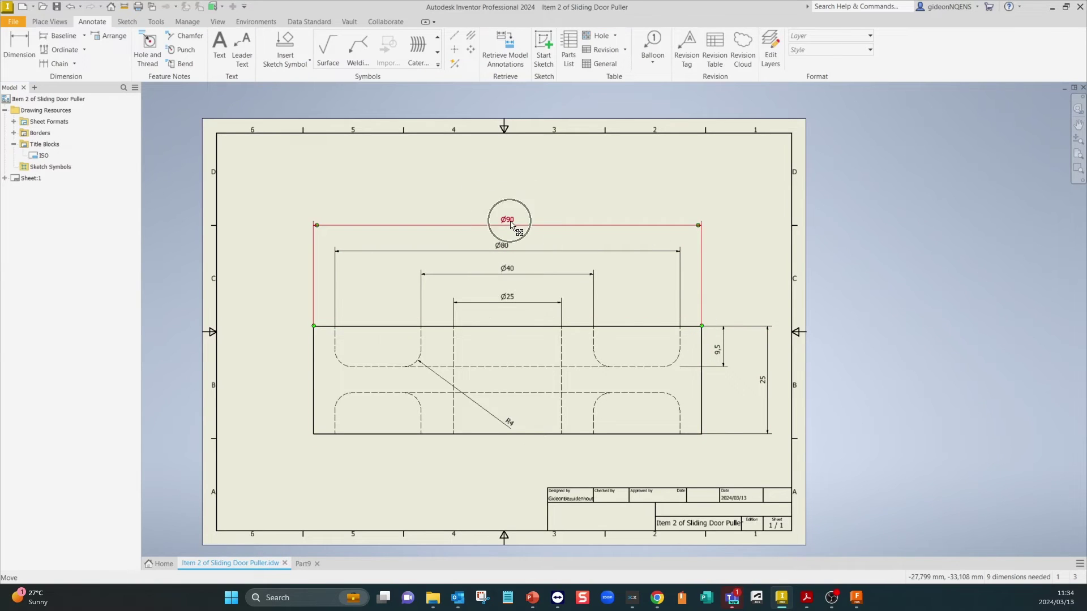
click(307, 565)
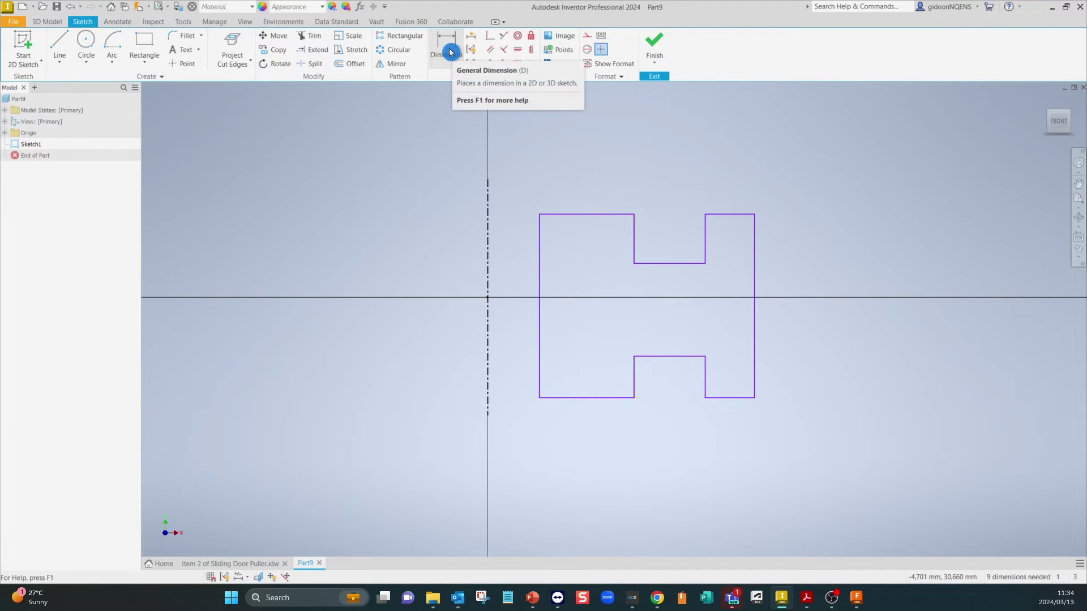
key(d)
click(754, 233)
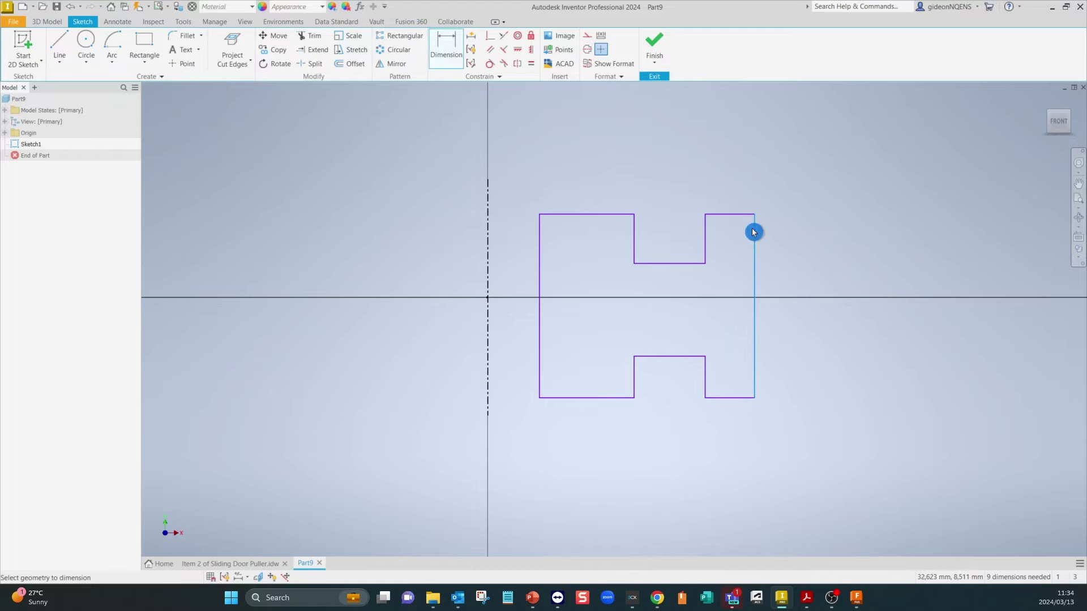
click(490, 222)
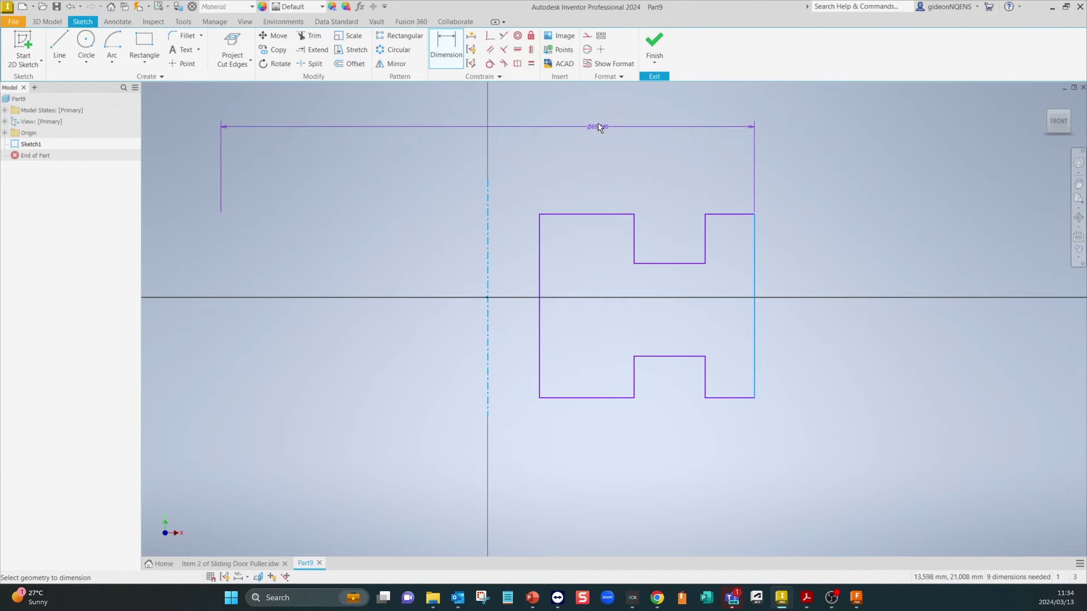
click(595, 116)
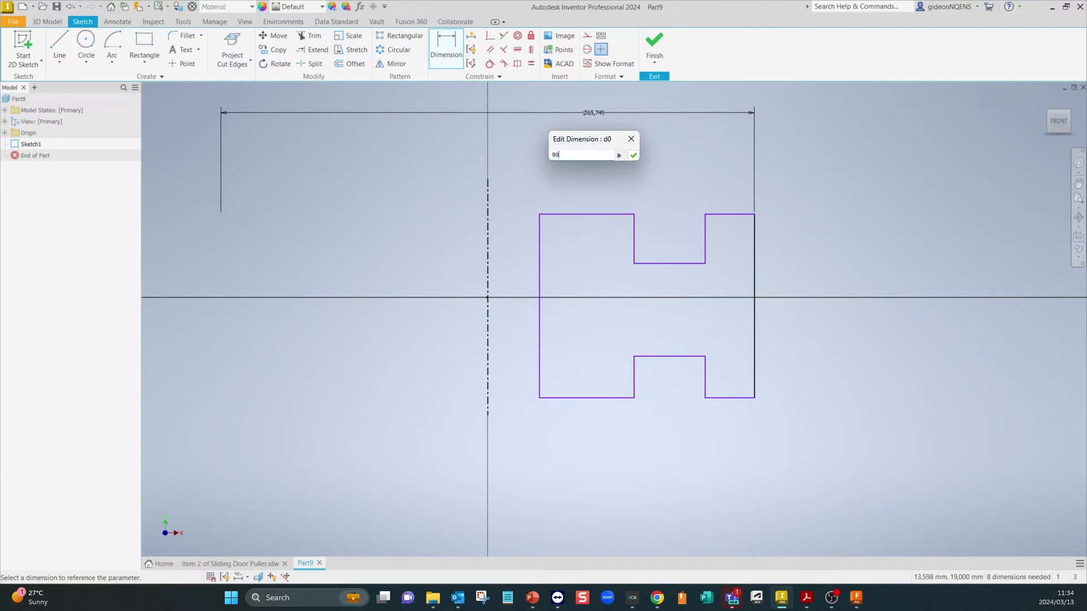
key(Return)
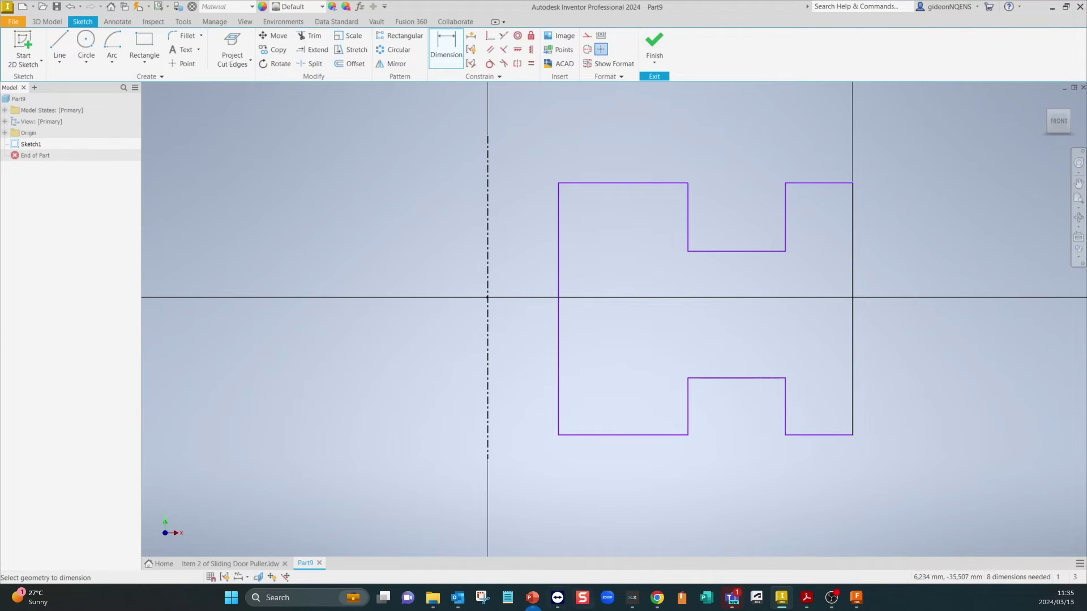
- Check the bore size in the Item 2 drawing and dimension the profile's inner edge about the centerline as 25 mm diameter
click(252, 566)
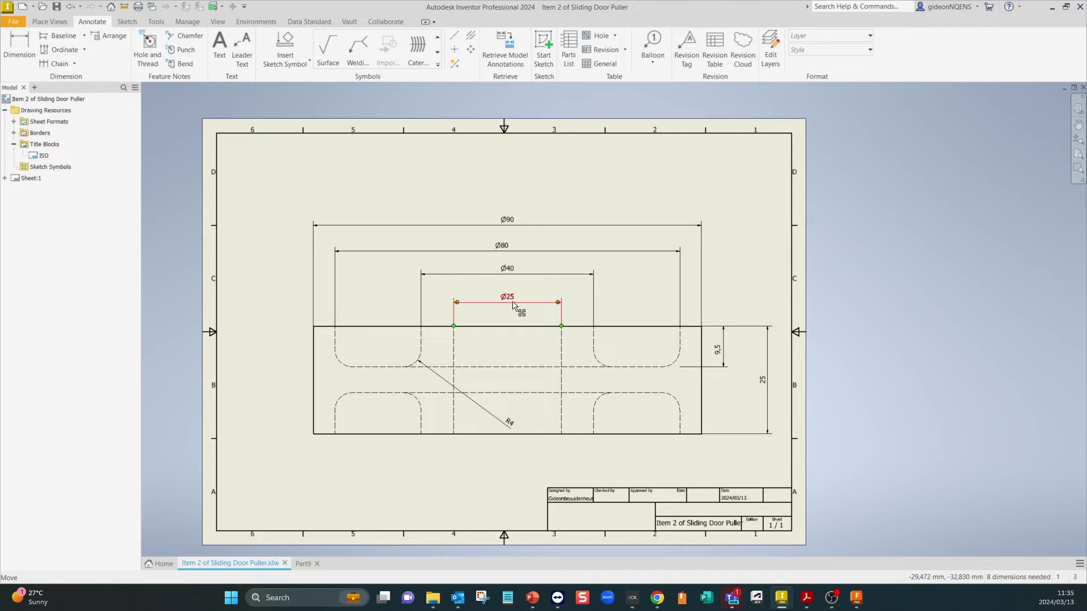
click(303, 564)
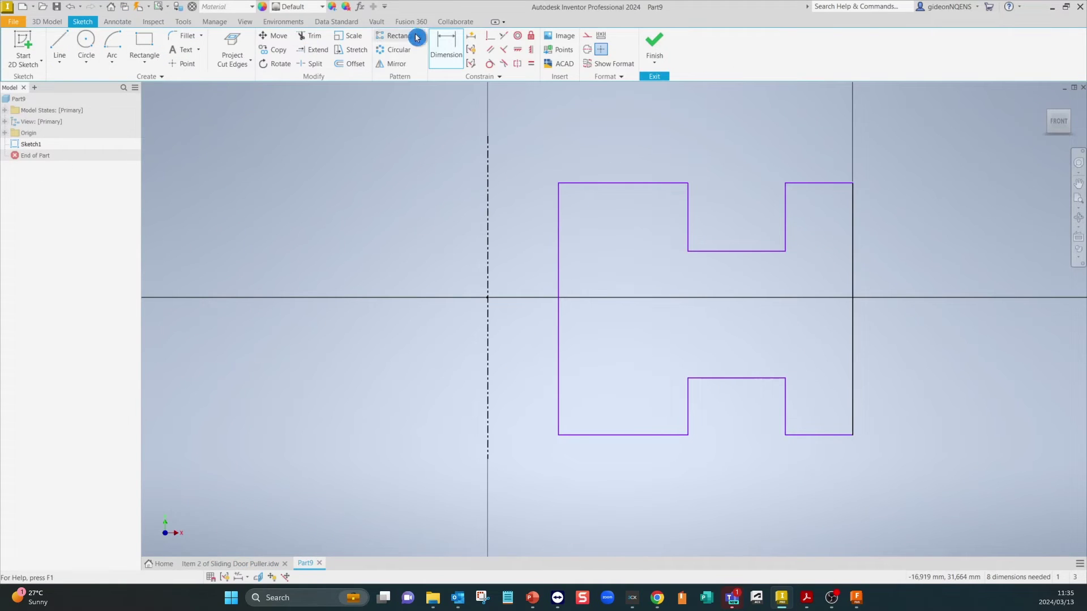
click(440, 44)
click(558, 222)
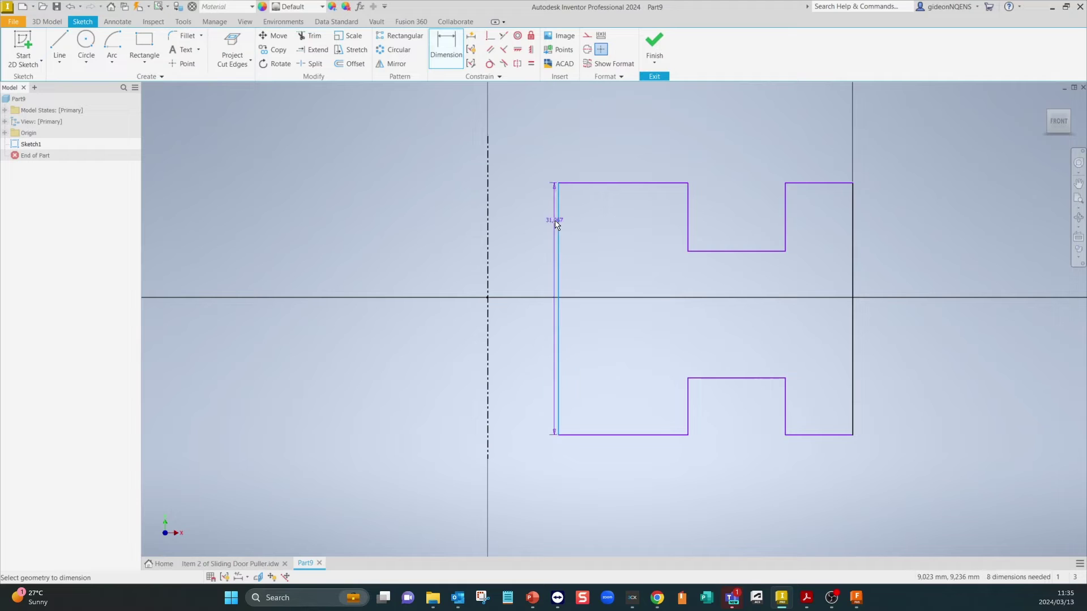
click(490, 219)
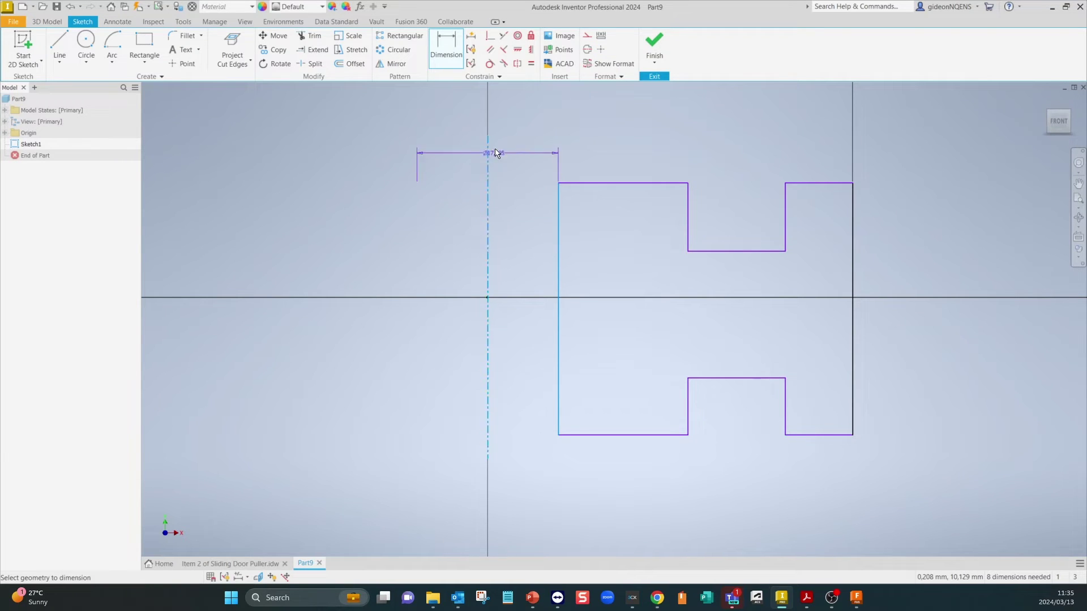
click(511, 108)
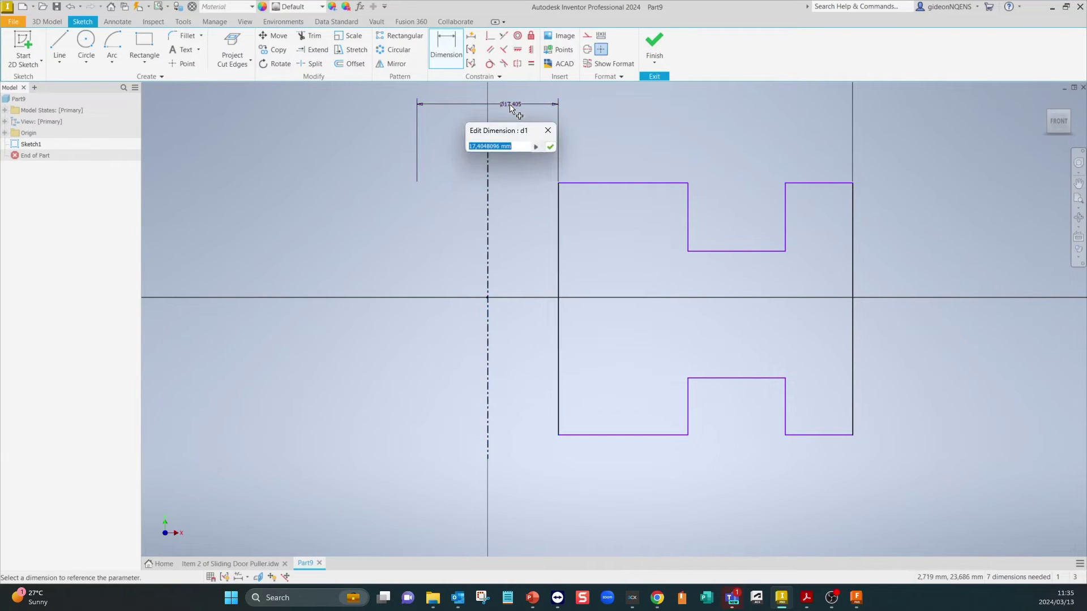
key(Return)
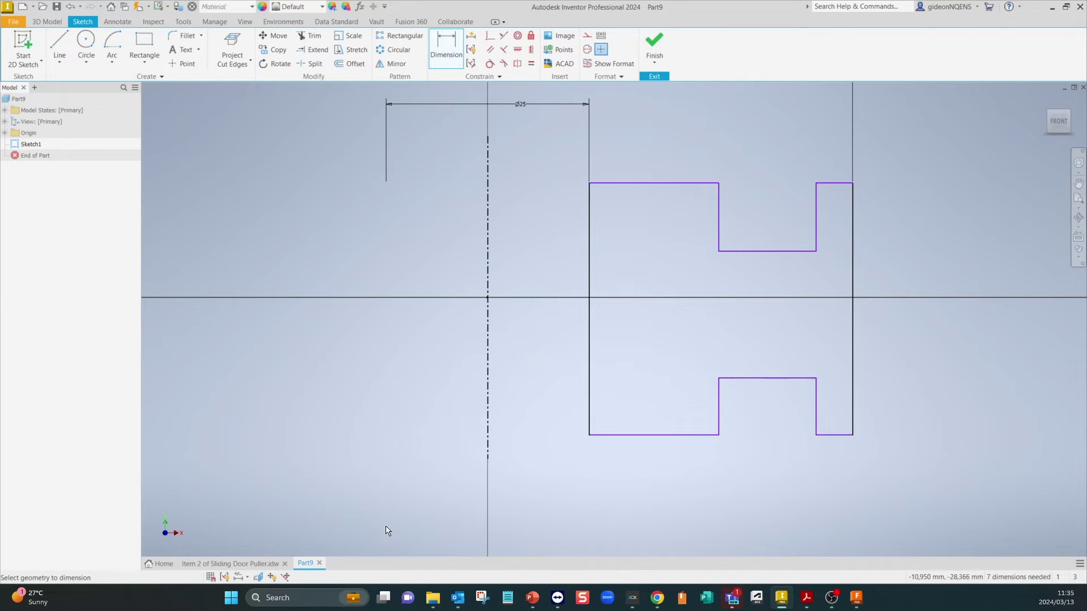
- Check the wheel thickness in the Item 2 drawing and dimension the rim's upper to lower edge as 25 mm
click(263, 566)
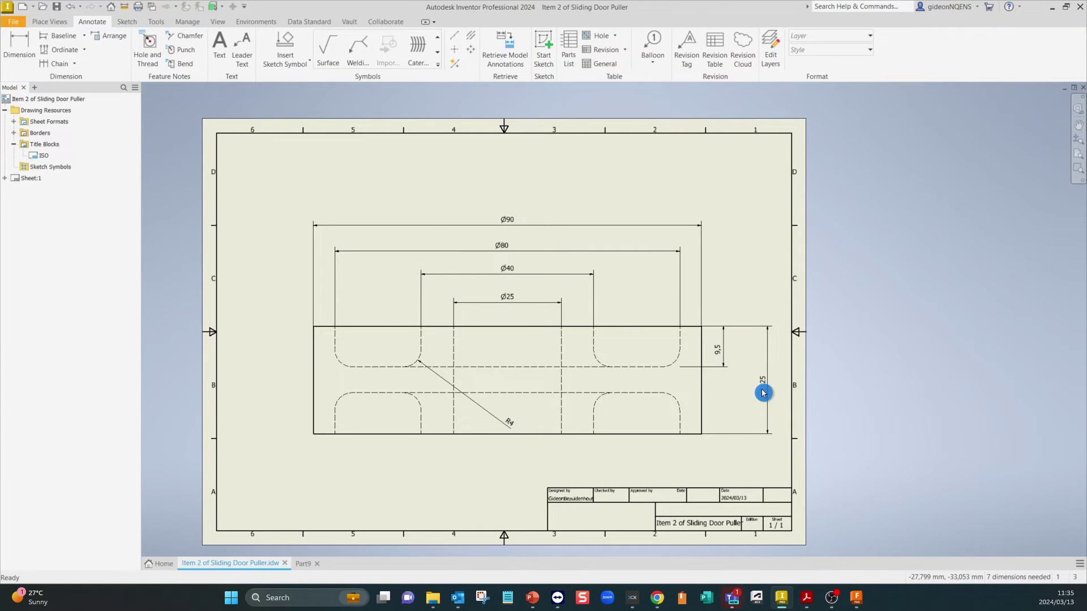
click(310, 569)
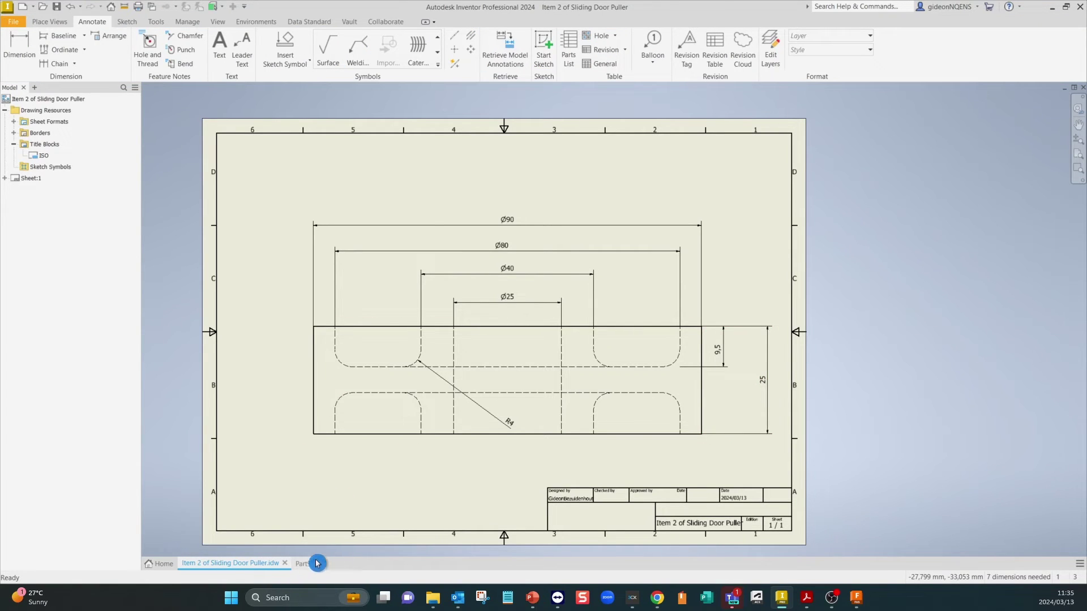
click(311, 564)
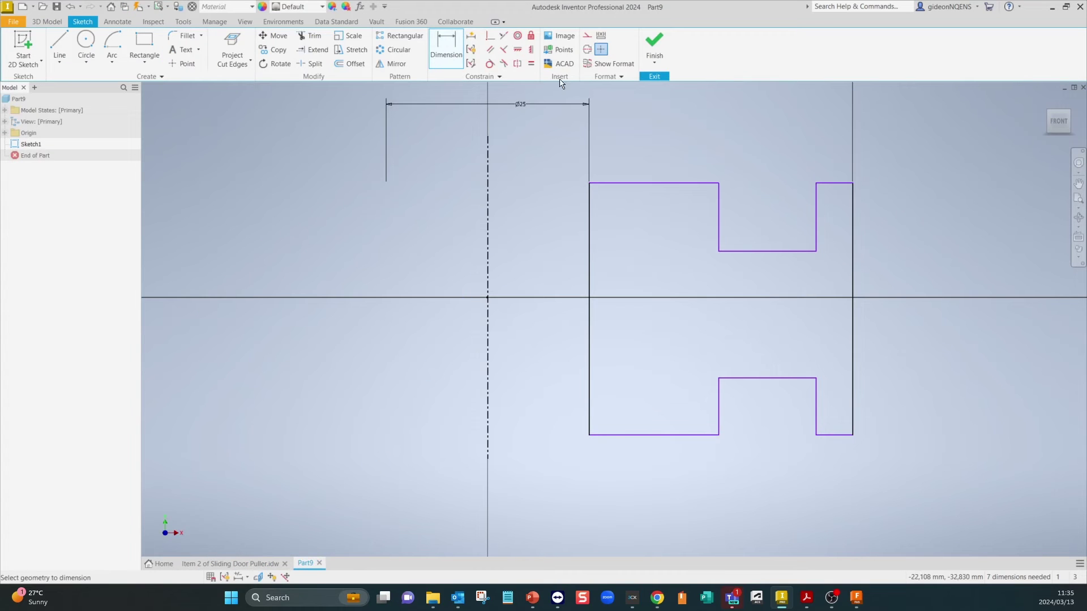
click(446, 46)
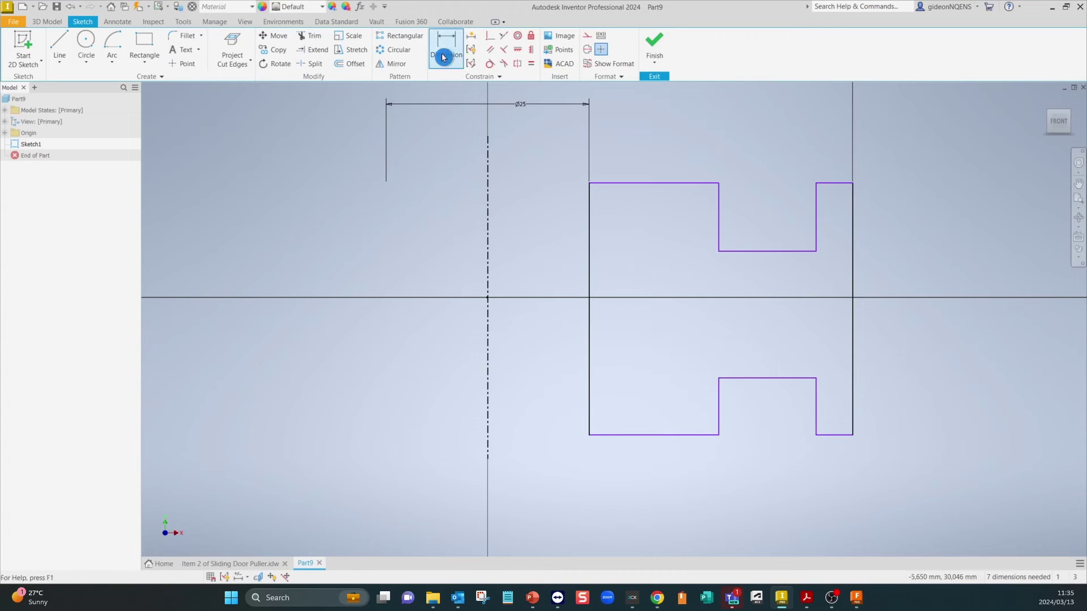
click(830, 188)
click(837, 437)
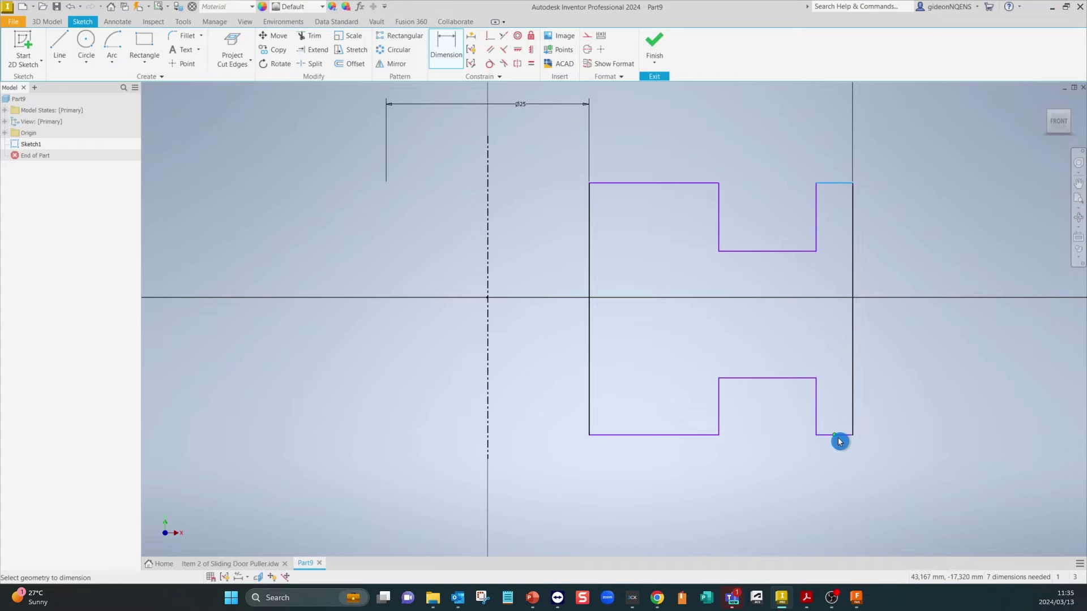
click(956, 318)
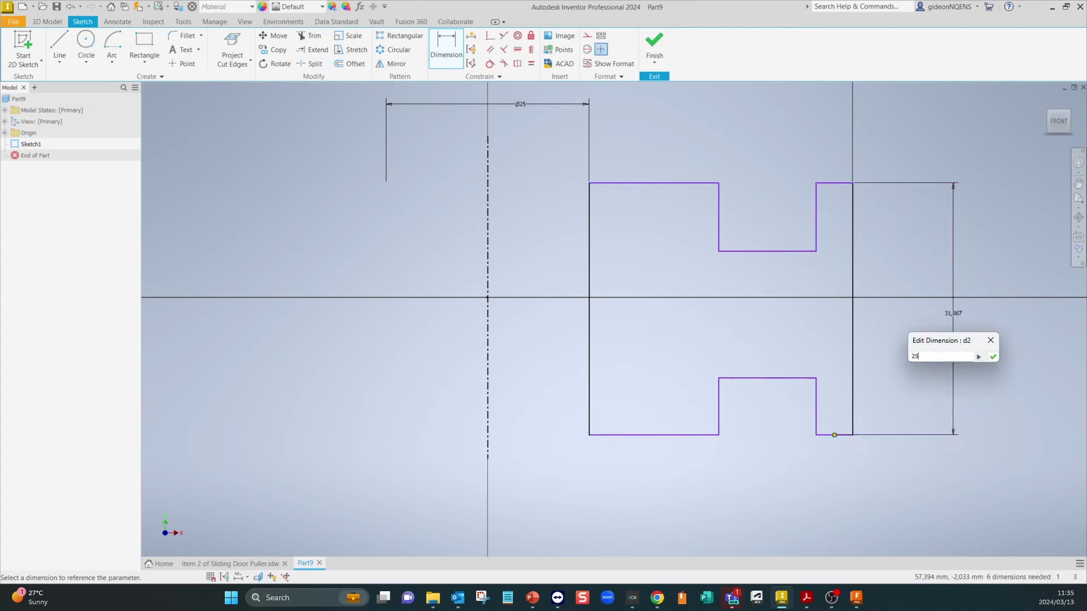
key(Return)
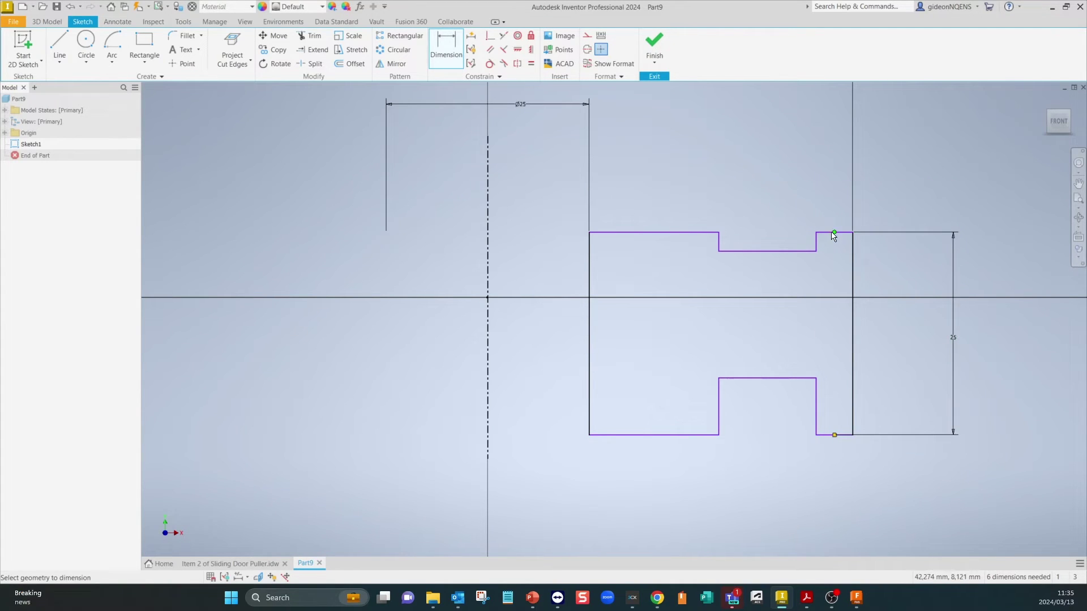
- Check the recess depth in the Item 2 drawing and dimension the upper recess as 9.5 mm deep from the rim's upper edge
click(234, 566)
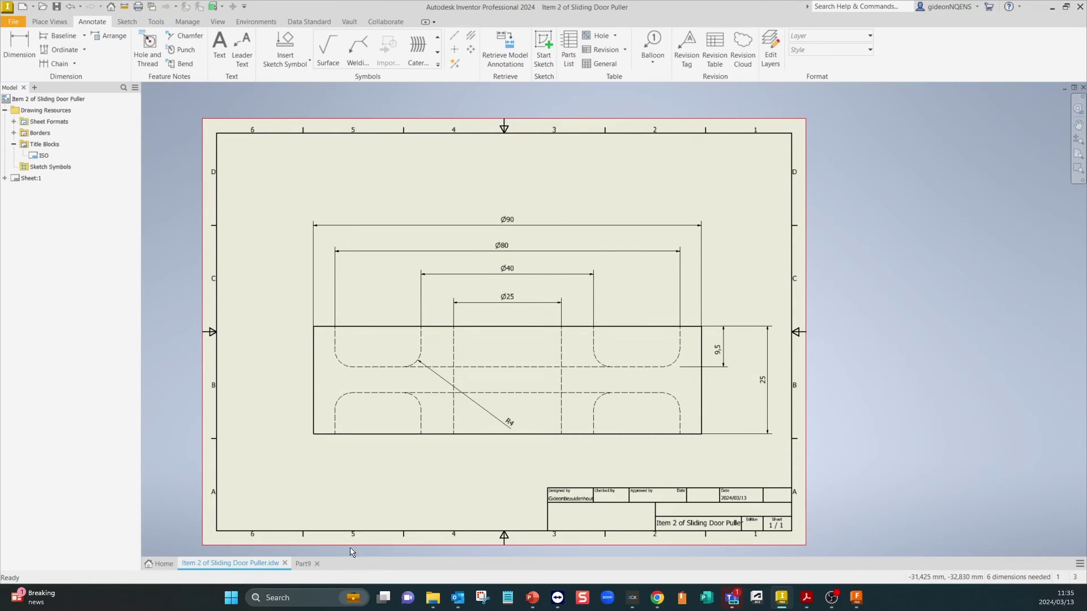
click(304, 564)
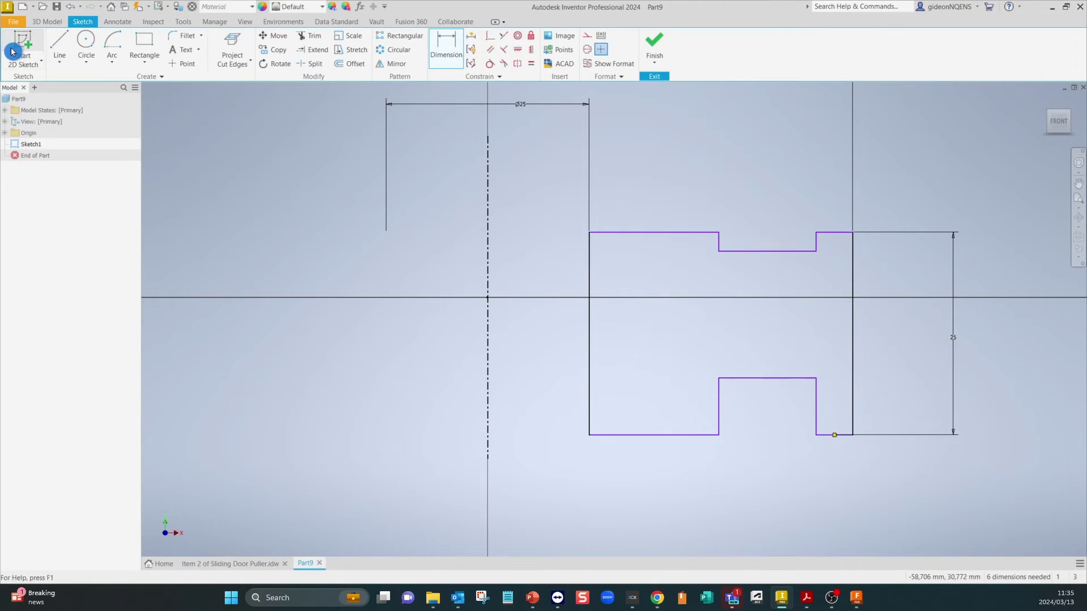
click(446, 48)
click(831, 233)
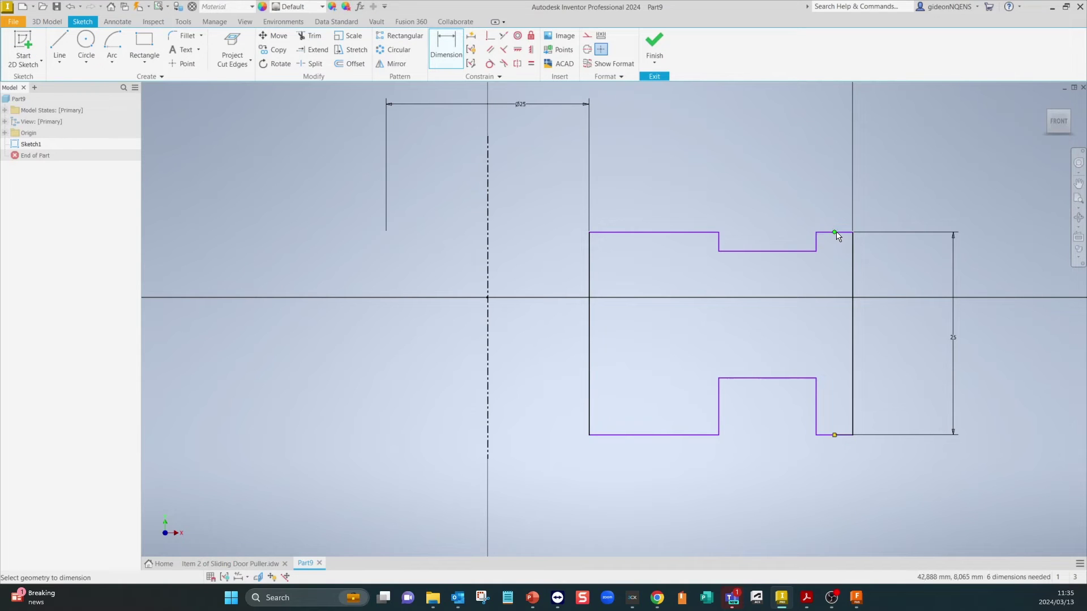
click(792, 252)
click(916, 262)
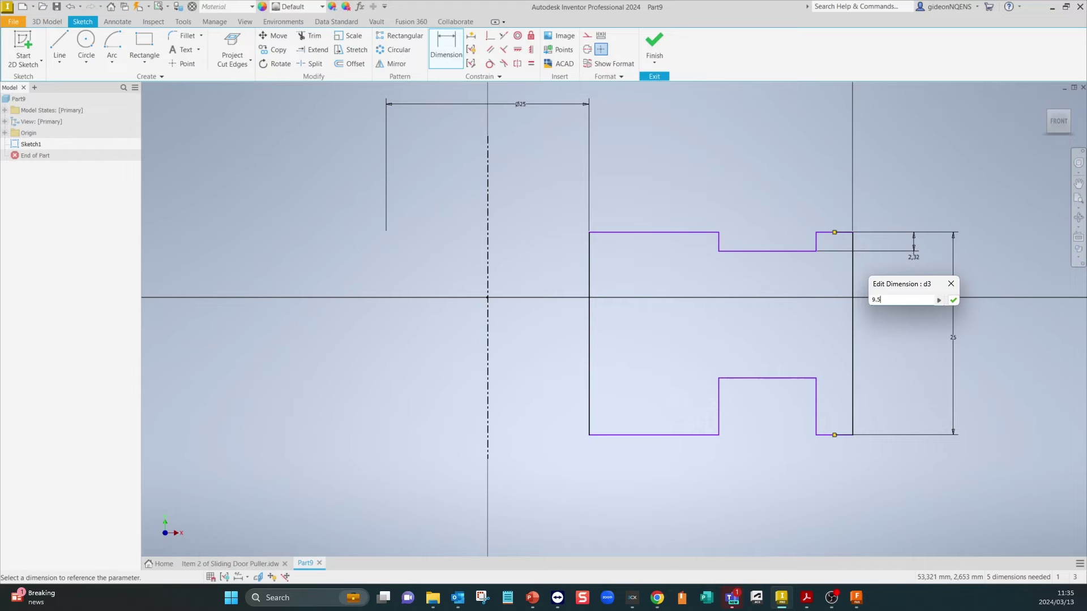
key(Return)
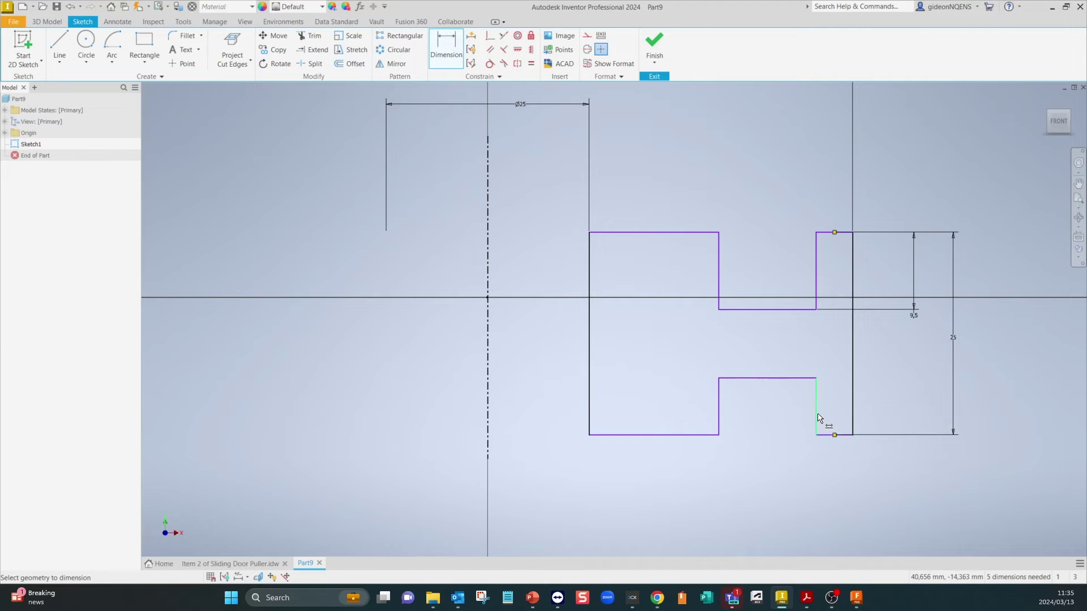
key(ctrl)
right_drag(611, 103, 539, 88)
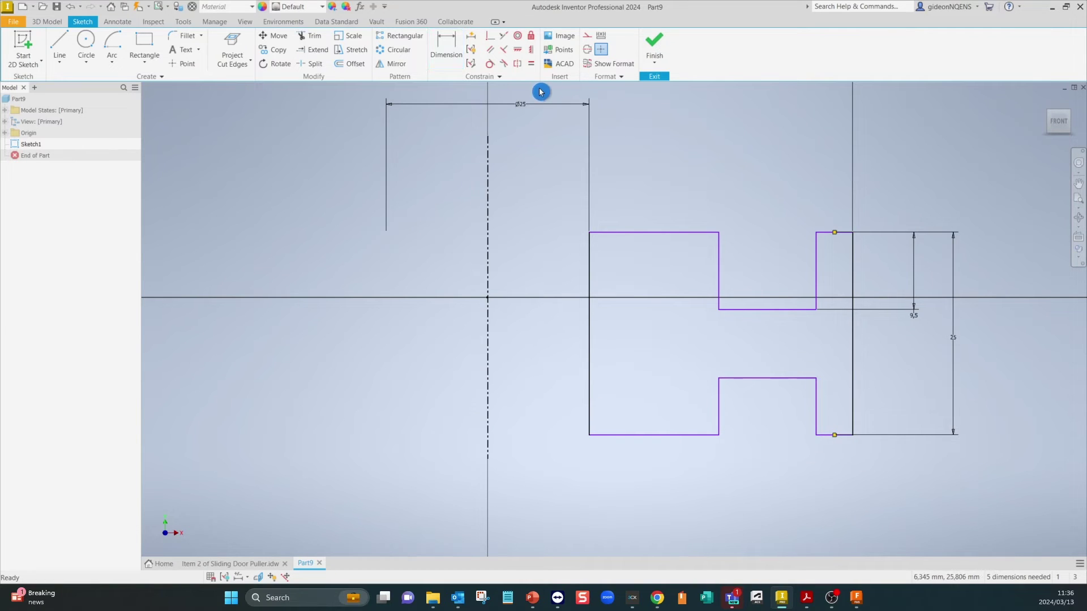
- Apply an Equal constraint between the outer vertical walls of the upper and lower recesses
key(ctrl)
key(ctrl)
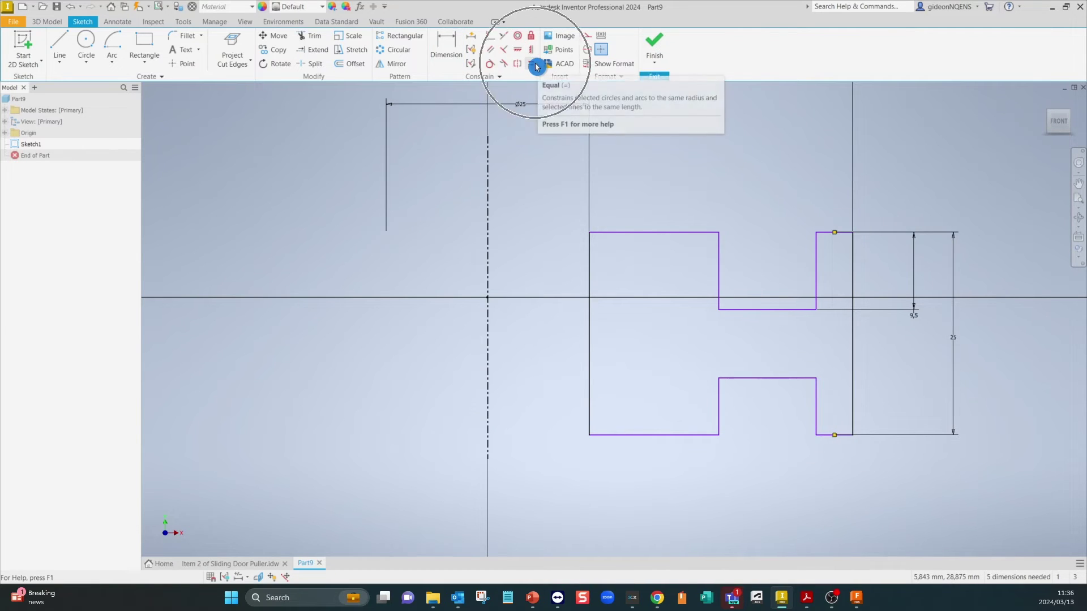
click(536, 66)
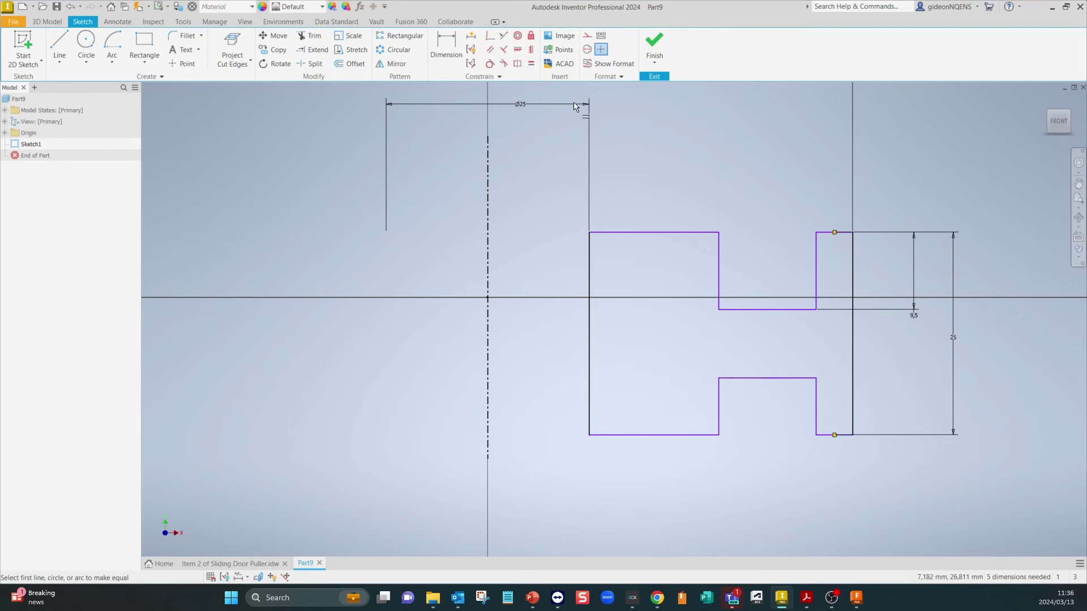
click(818, 278)
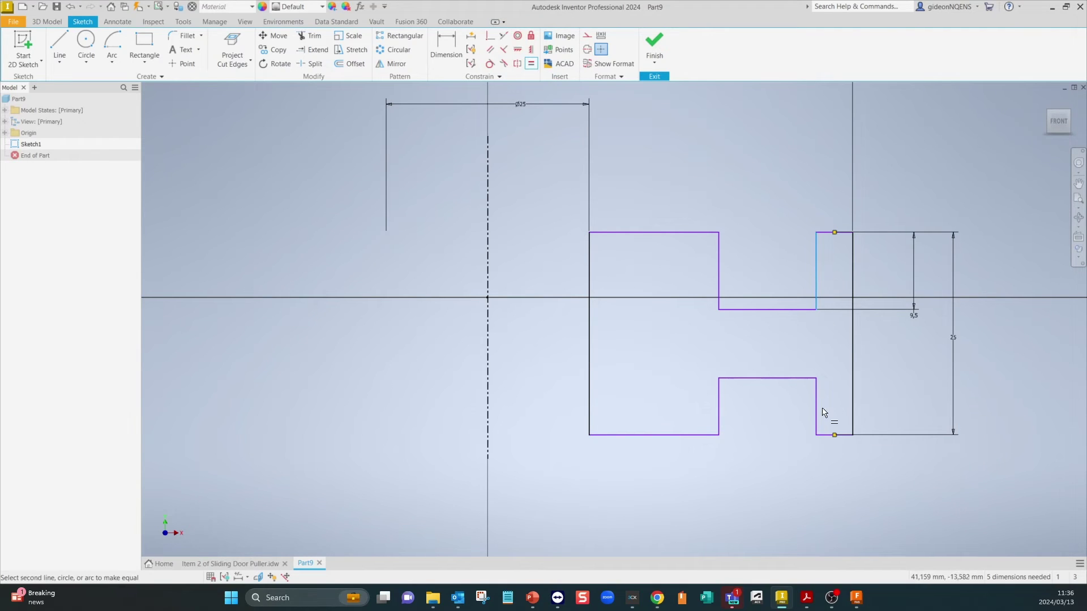
click(817, 410)
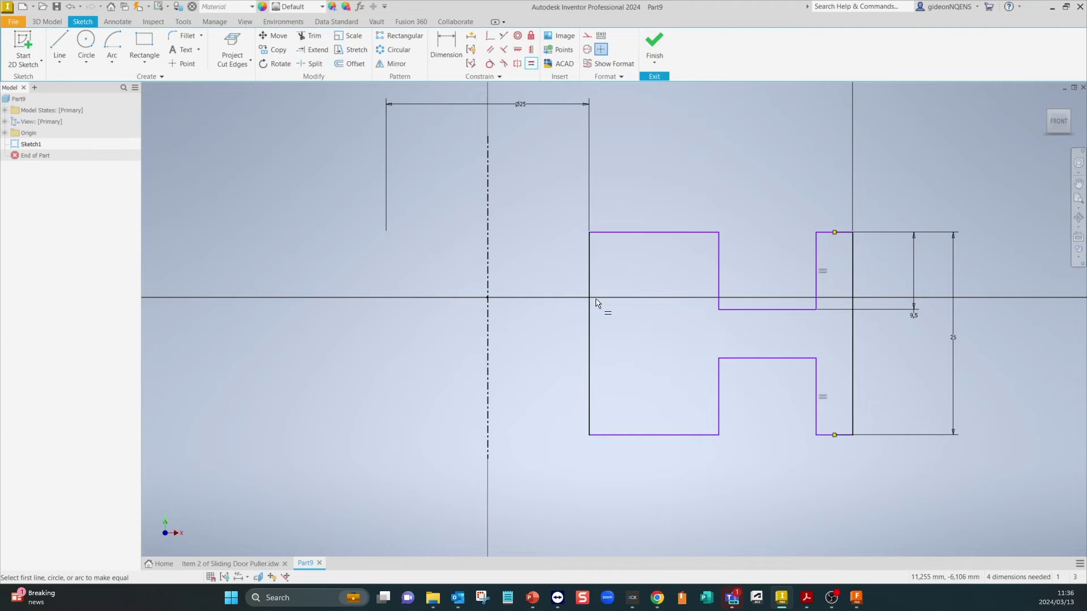
click(673, 104)
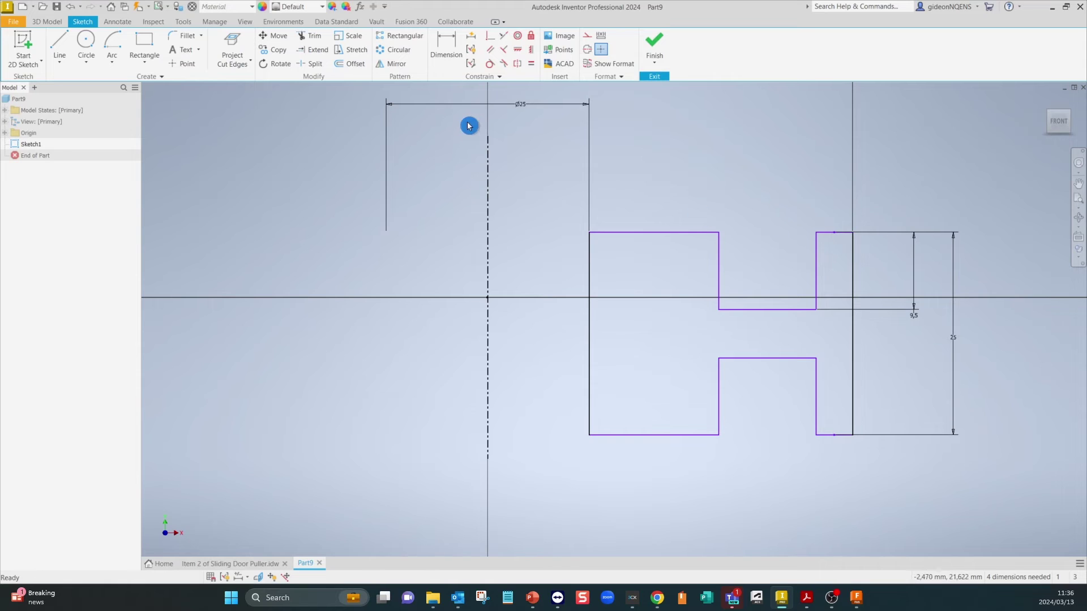
- Check the recess's outer diameter in the Item 2 drawing and dimension the upper recess's outer wall about the centerline as 80 mm diameter
click(210, 567)
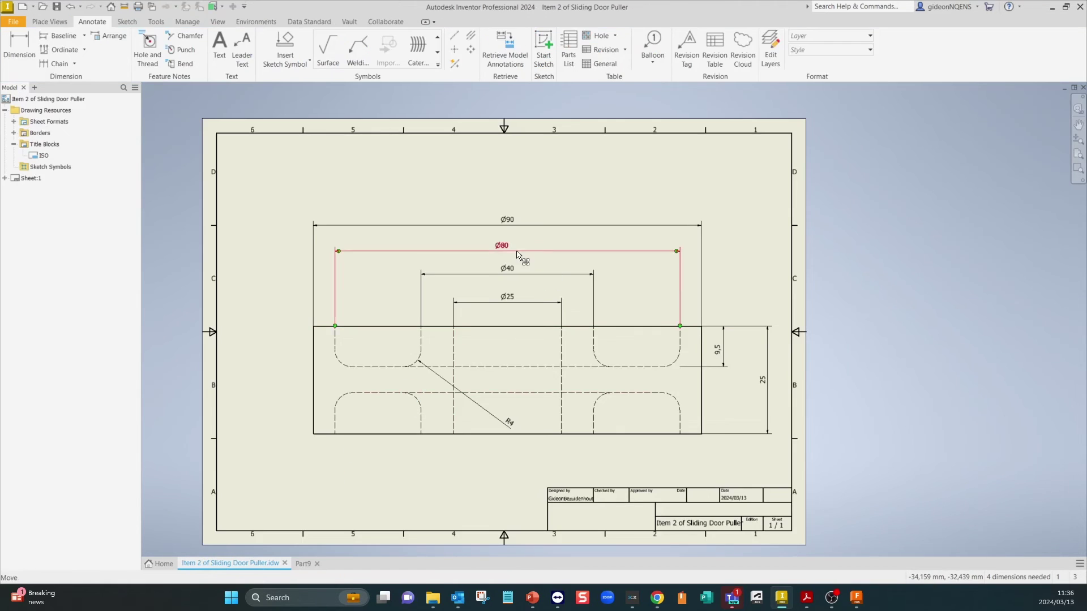
click(303, 566)
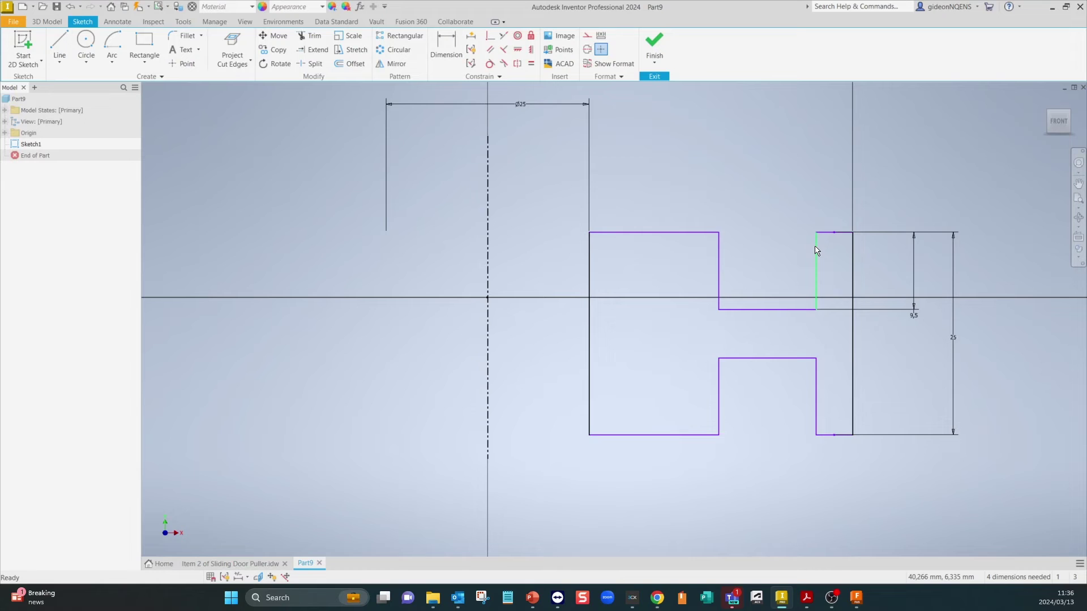
click(446, 46)
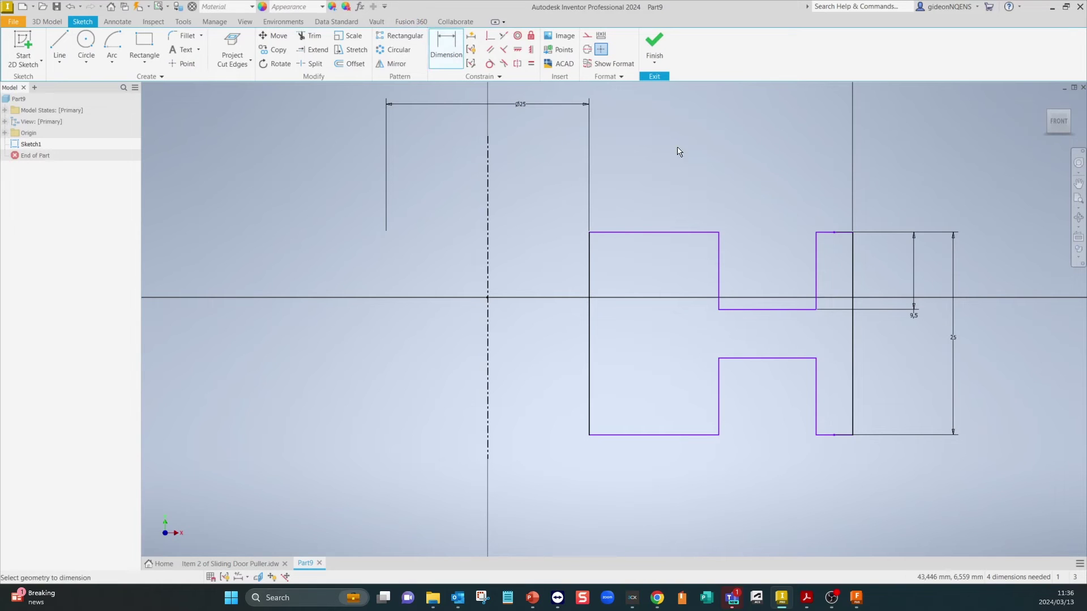
click(817, 243)
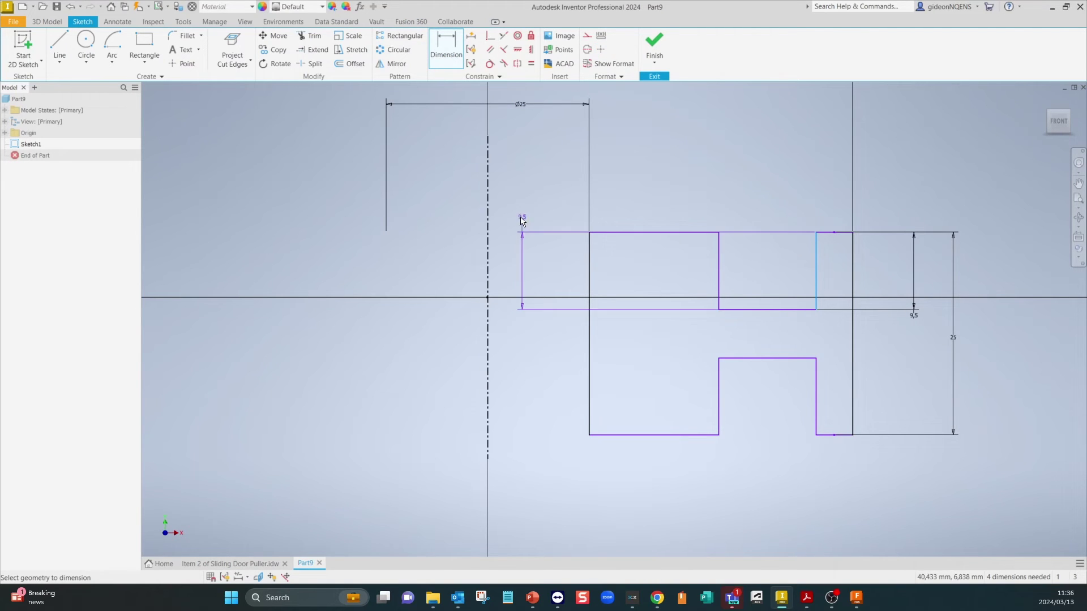
click(488, 220)
scroll(485, 299, up, 3)
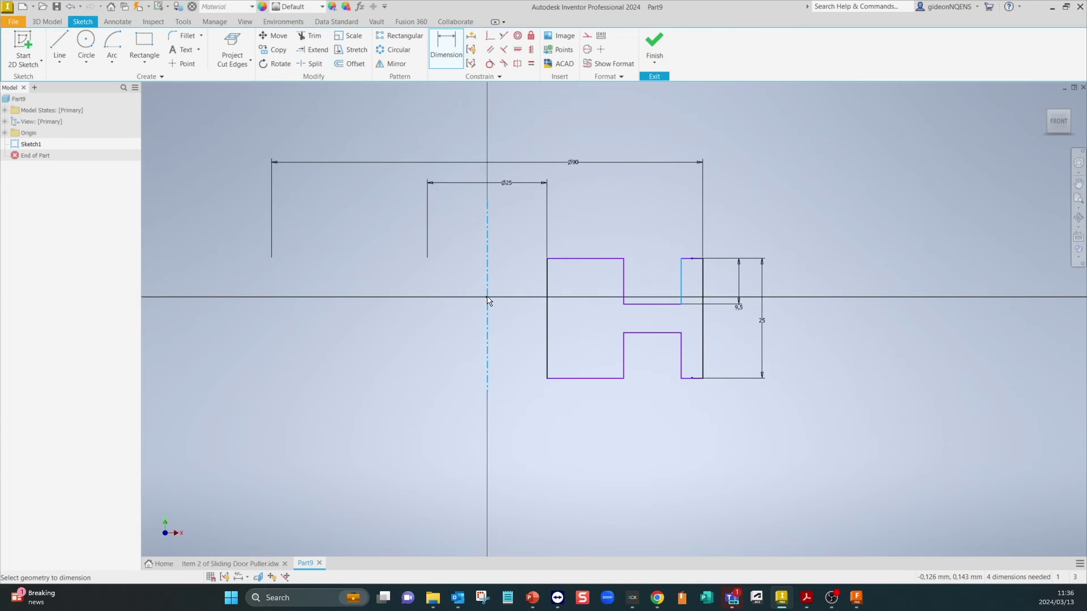
click(524, 173)
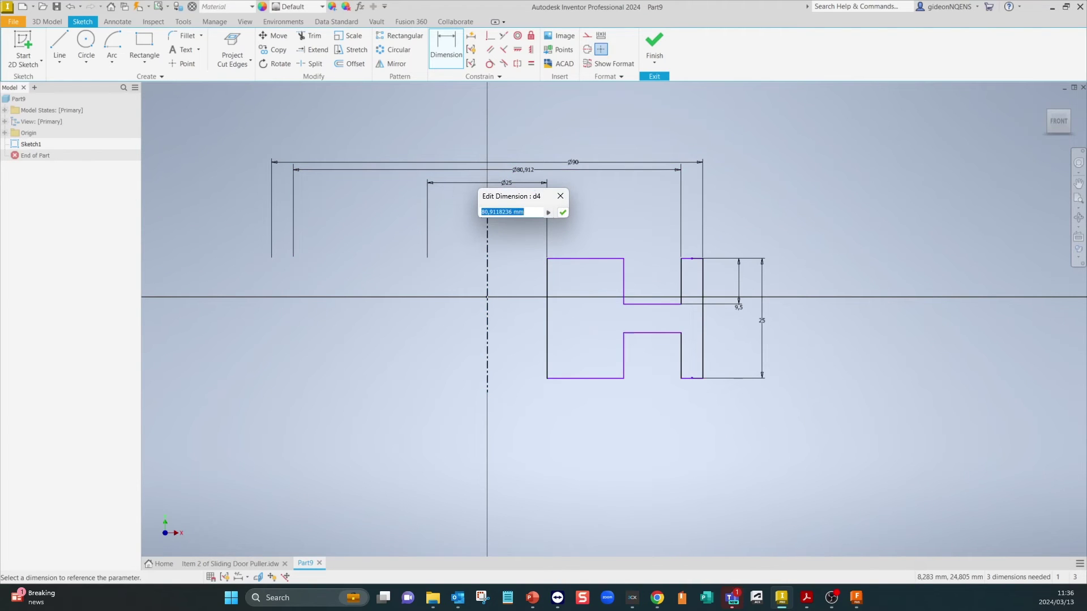
text(80)
key(Return)
key(Escape)
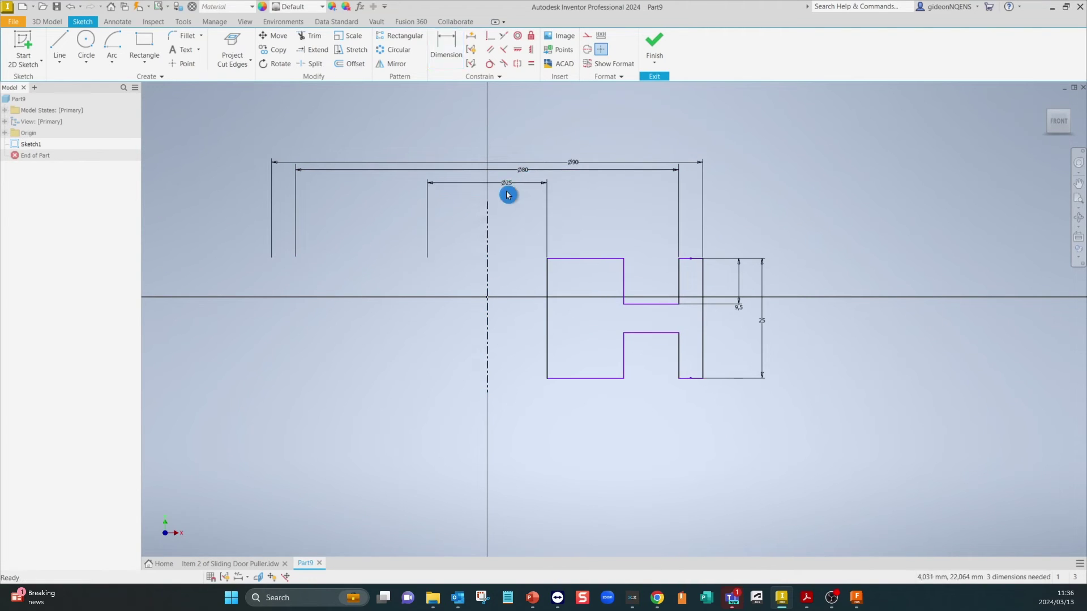
- Move the 25 mm diameter dimension closer to the profile and dimension the upper recess's inner wall about the centerline as 40 mm diameter
drag(505, 188, 512, 269)
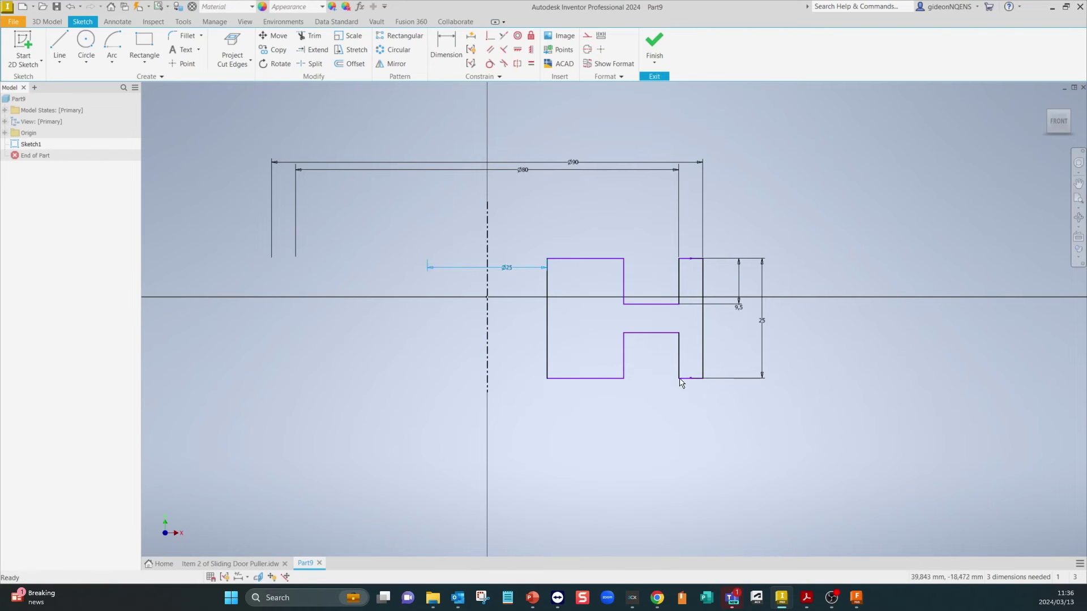
click(445, 45)
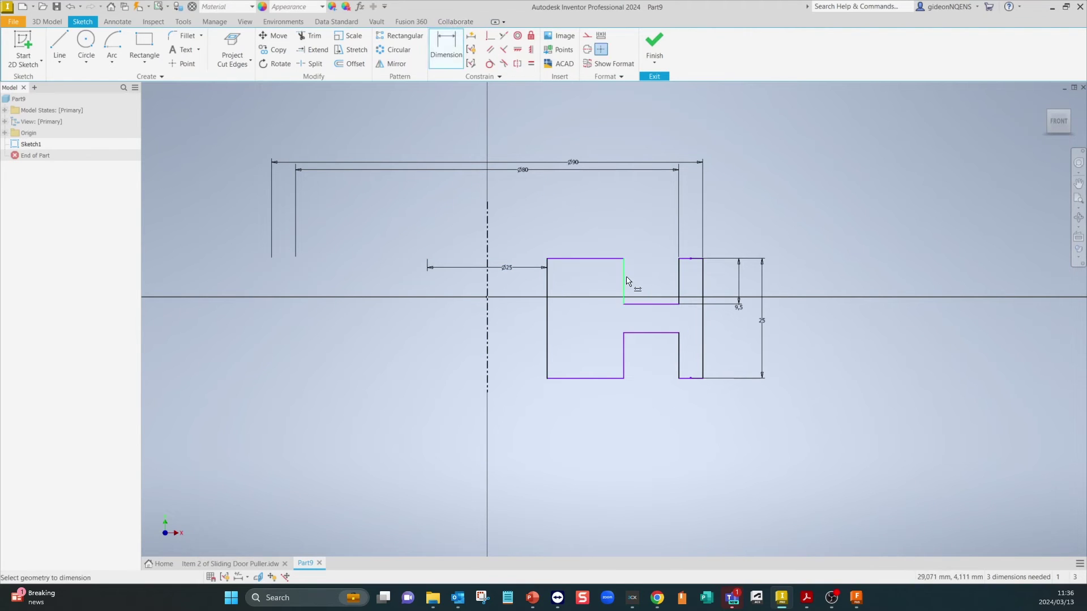
click(624, 283)
click(487, 235)
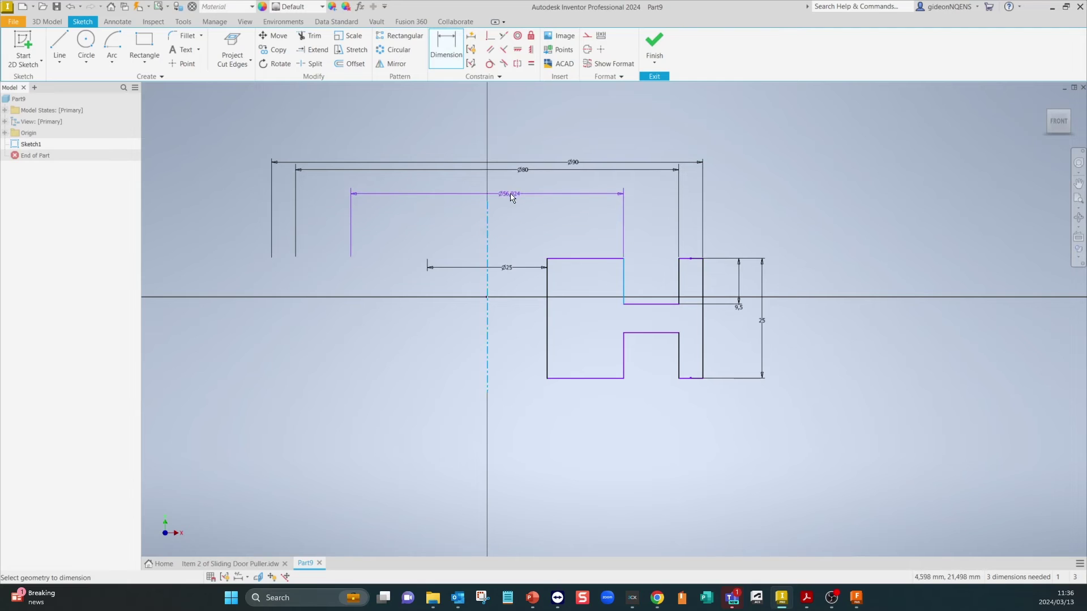
click(523, 187)
text(40)
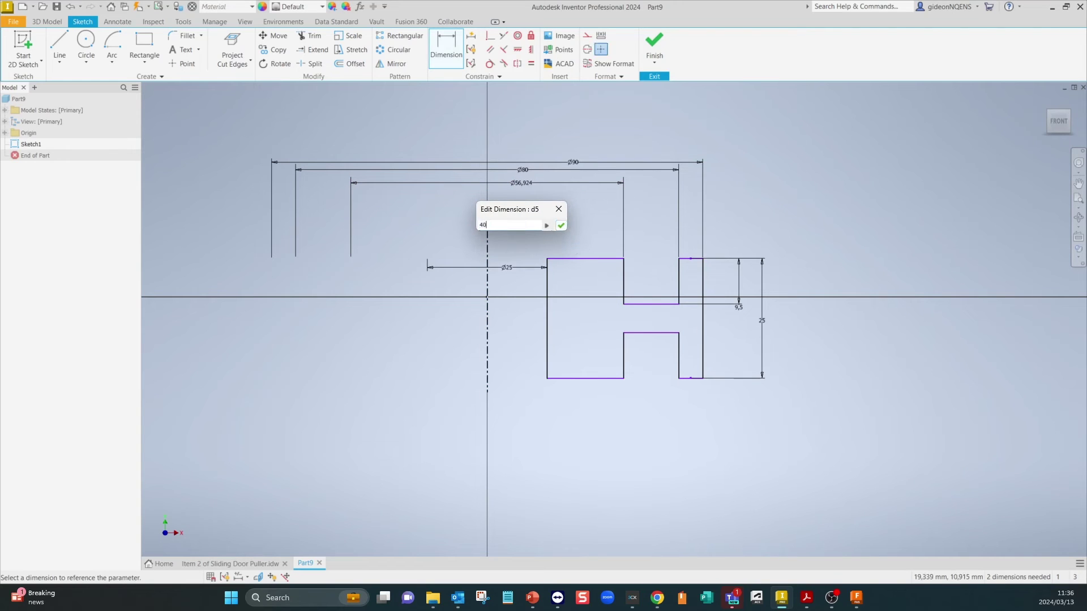
key(Return)
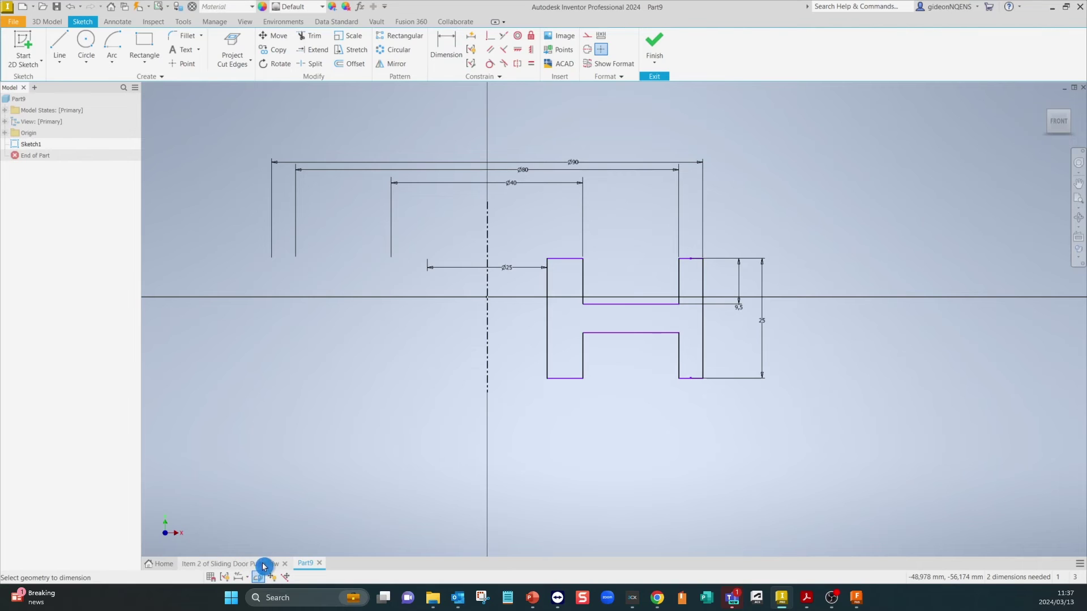
- Review the Item 2 drawing for missing dimensions and inspect the sketch's remaining degrees of freedom
click(265, 564)
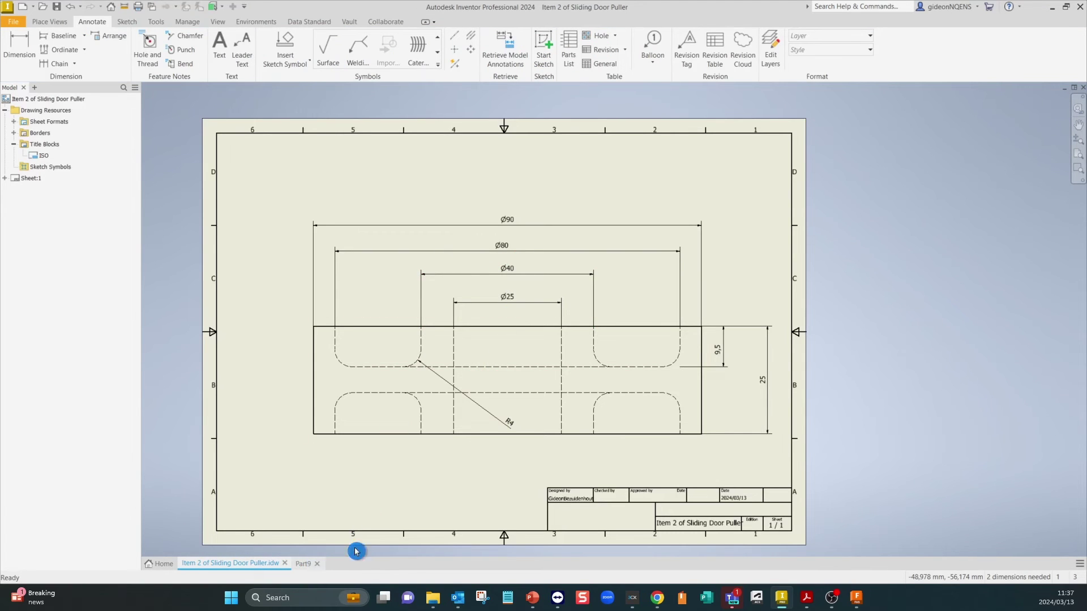
click(309, 563)
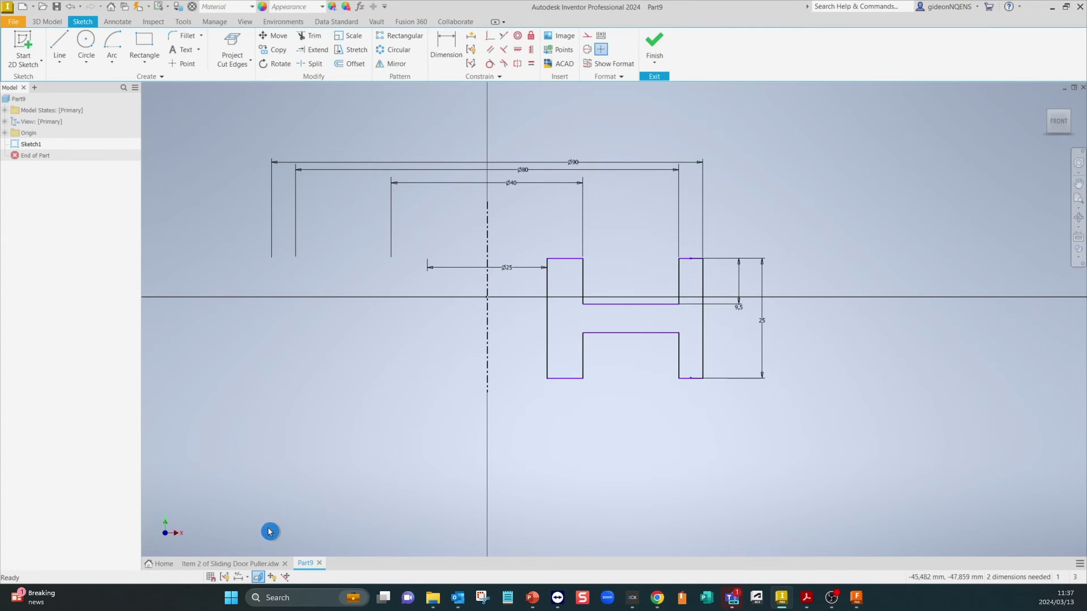
click(271, 577)
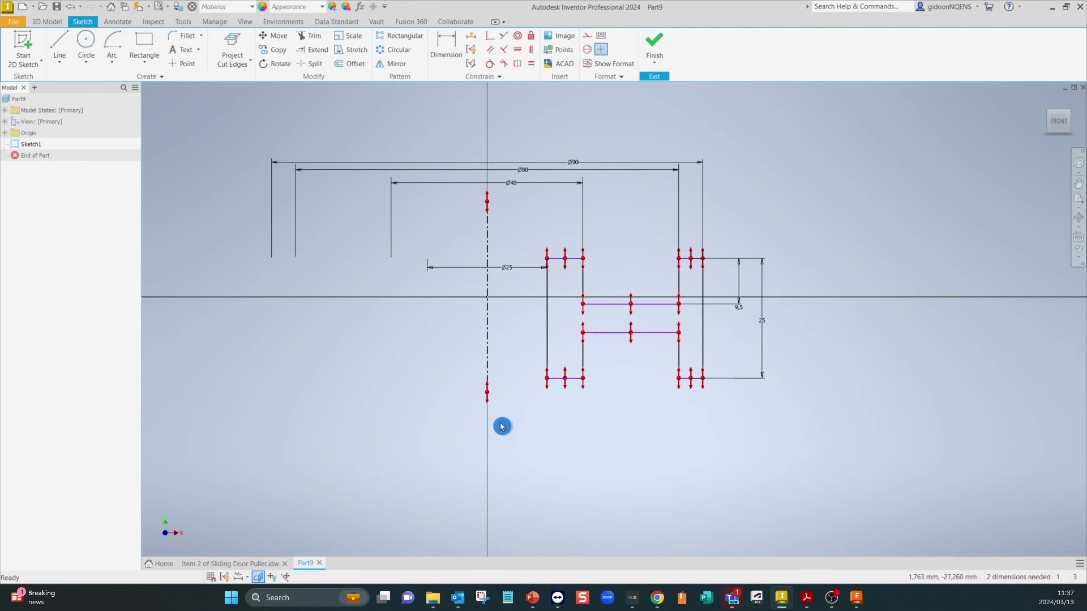
click(285, 578)
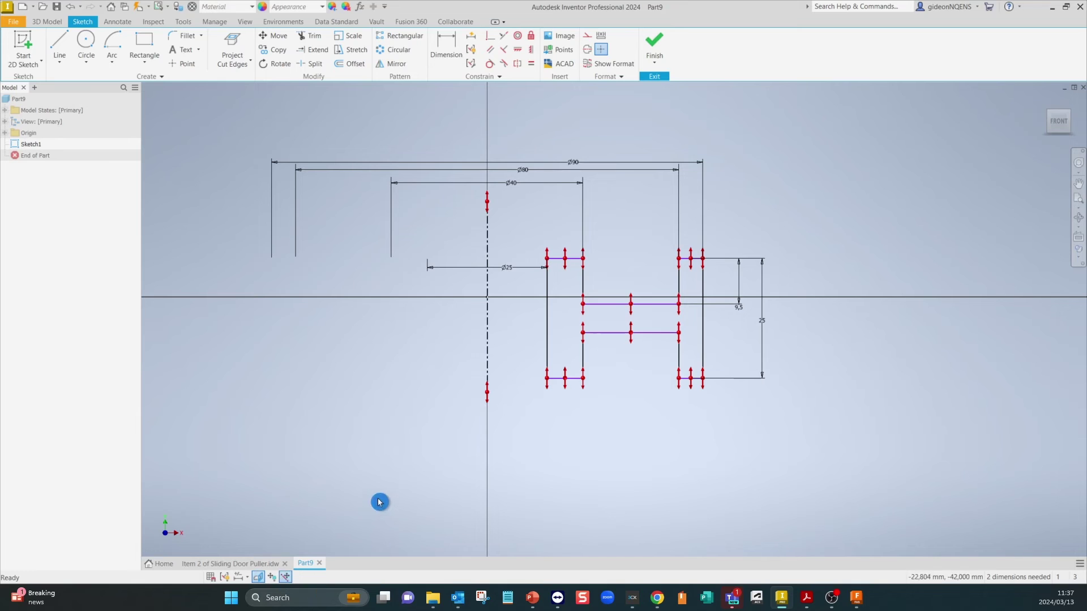
click(286, 578)
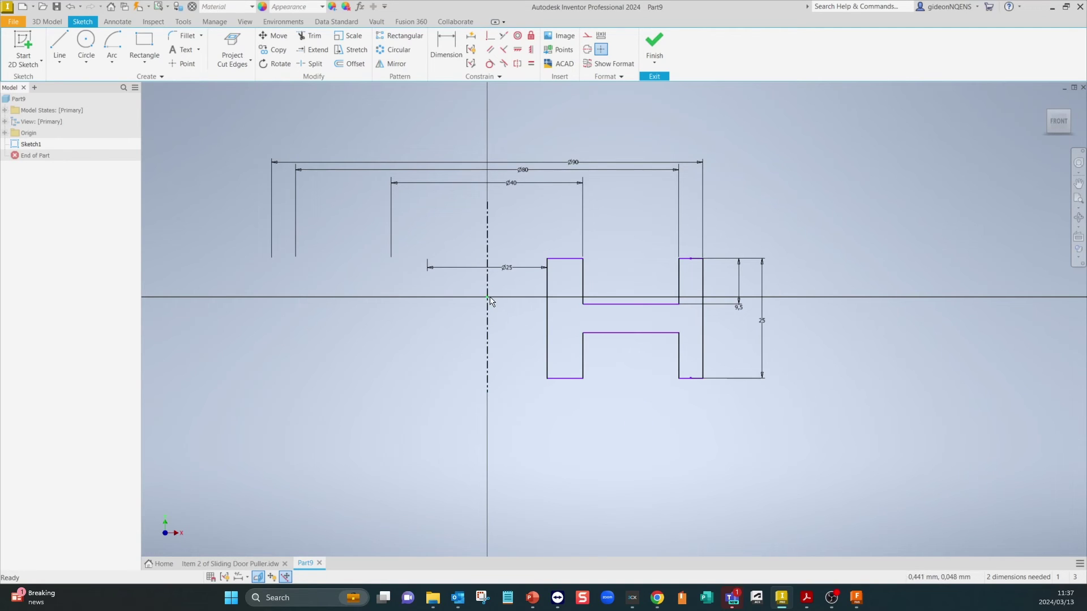
click(509, 308)
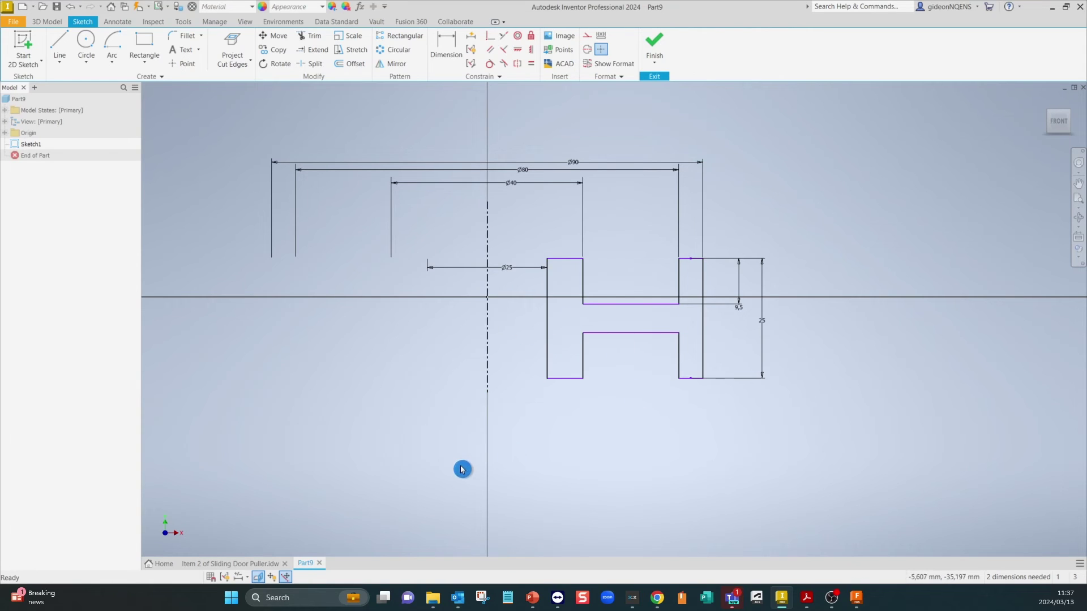
- Apply a Horizontal constraint between the midpoint of the profile's outer edge and the sketch origin
click(519, 55)
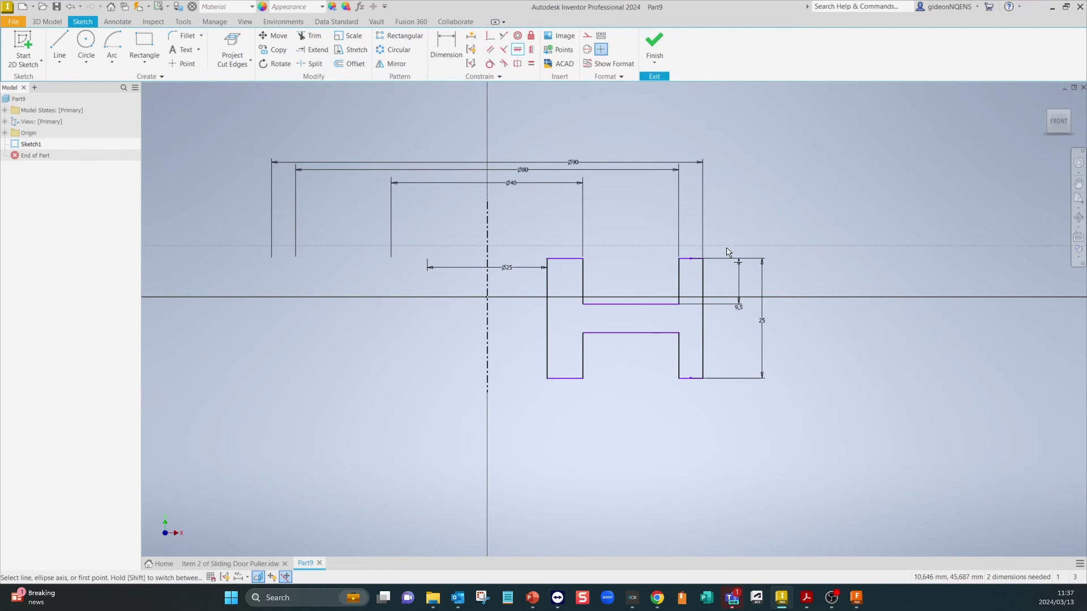
click(703, 318)
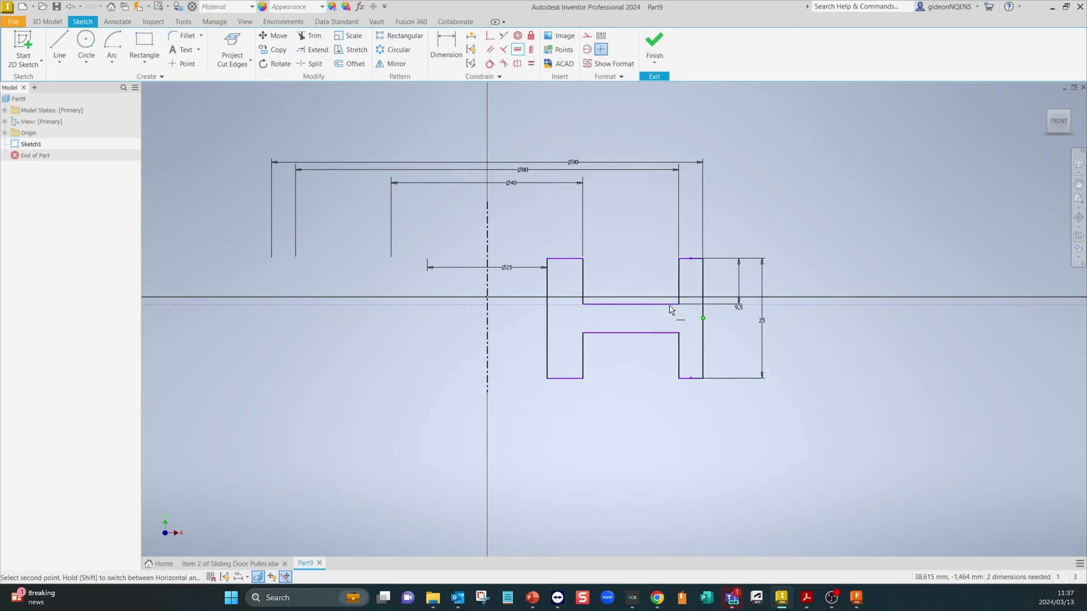
click(488, 298)
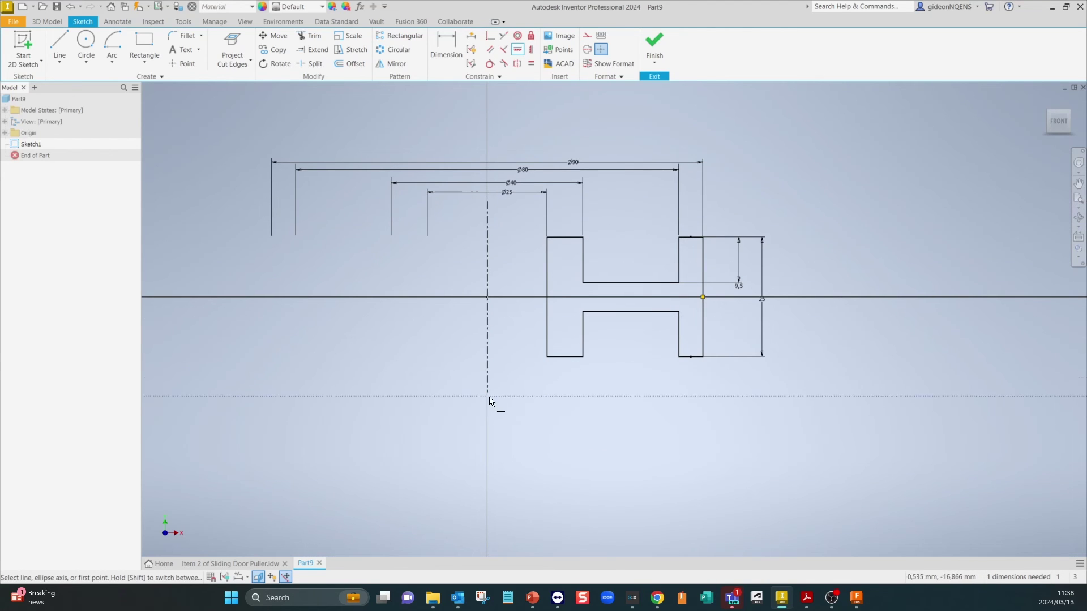
- Align the centerline's upper endpoint horizontally with the upper corner of the profile's inner edge
click(518, 67)
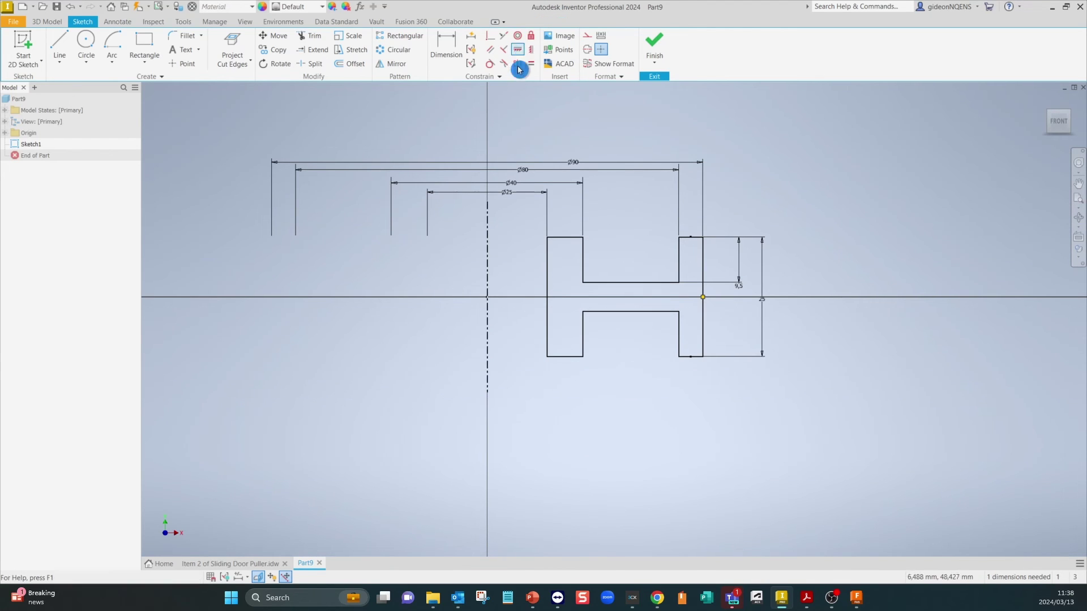
click(487, 203)
click(548, 239)
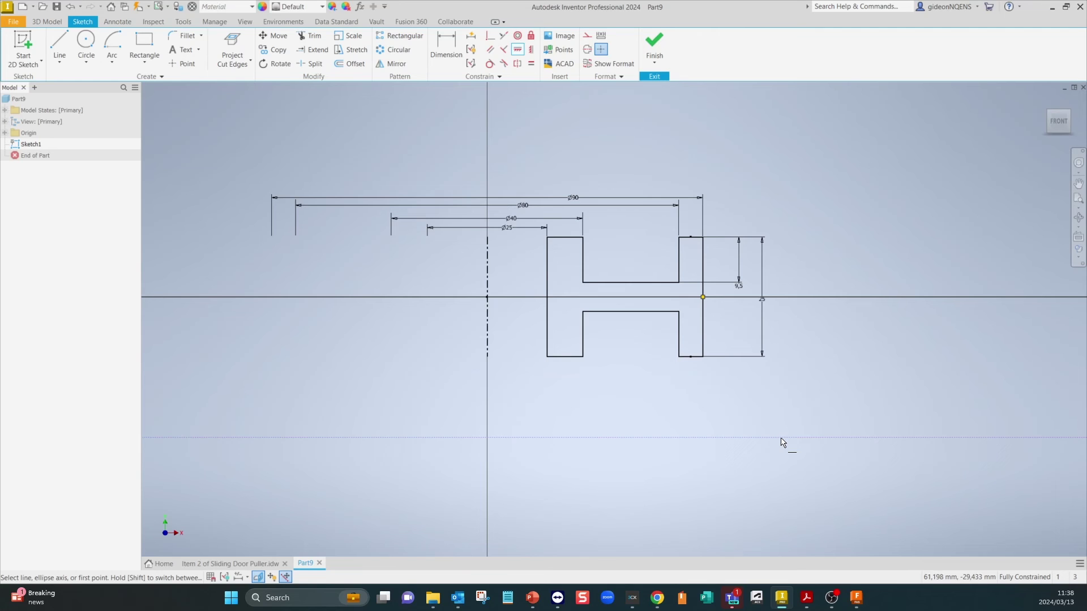
- Finish the sketch and revolve the profile a full 360 degrees about the centerline
click(654, 43)
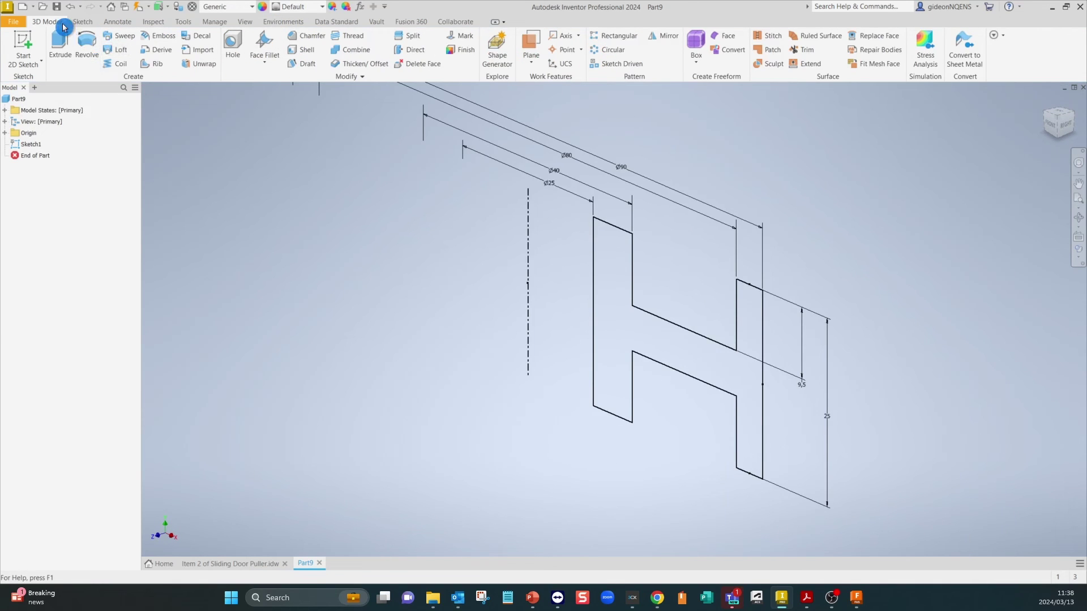
click(93, 45)
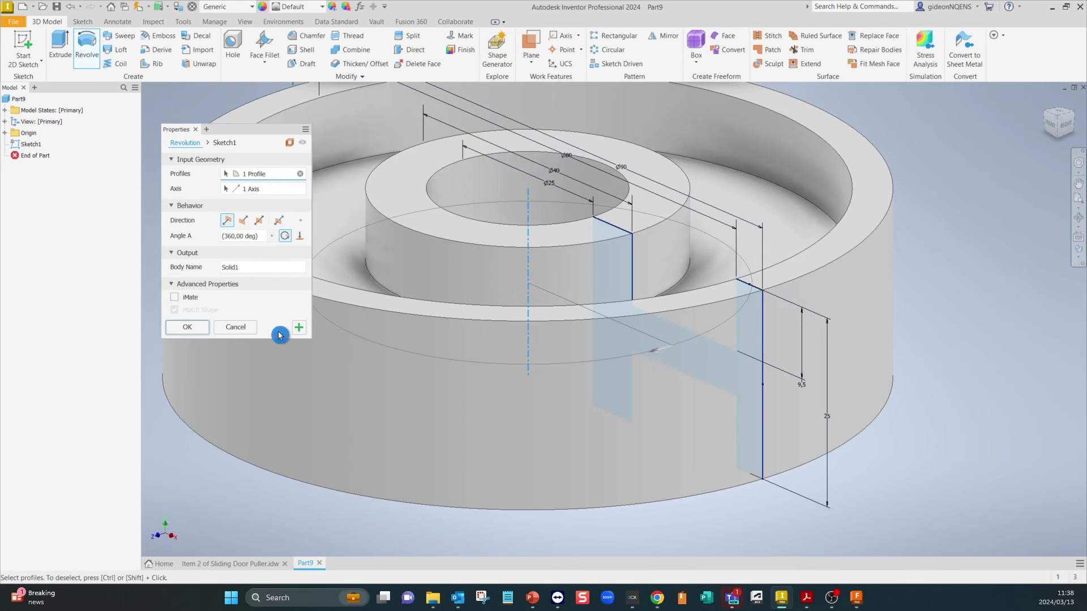
click(198, 325)
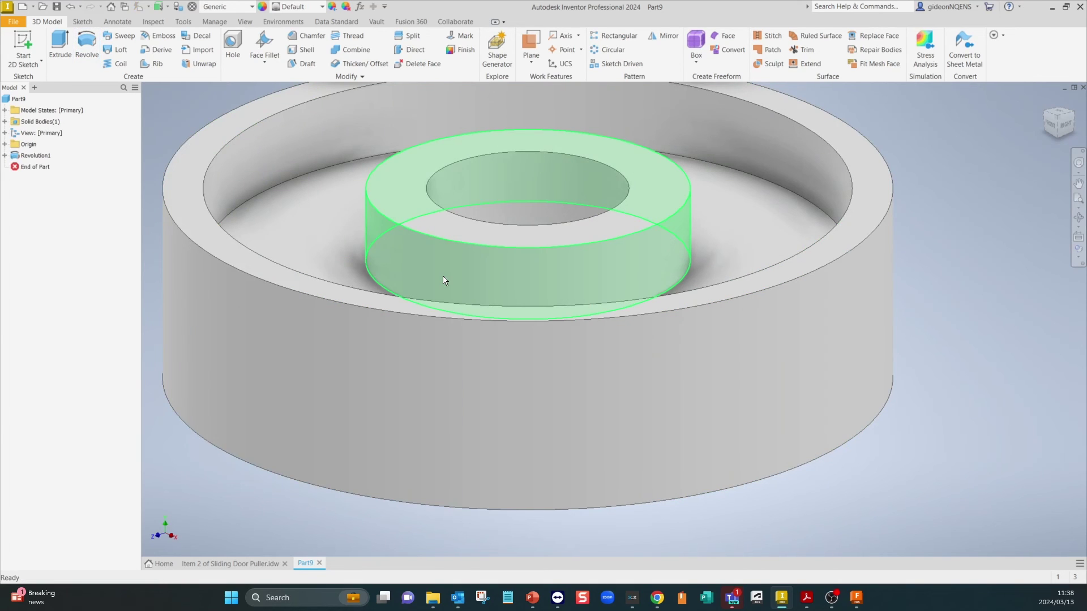
- Check the recess corner radius in the Item 2 drawing and return to the wheel part
click(458, 293)
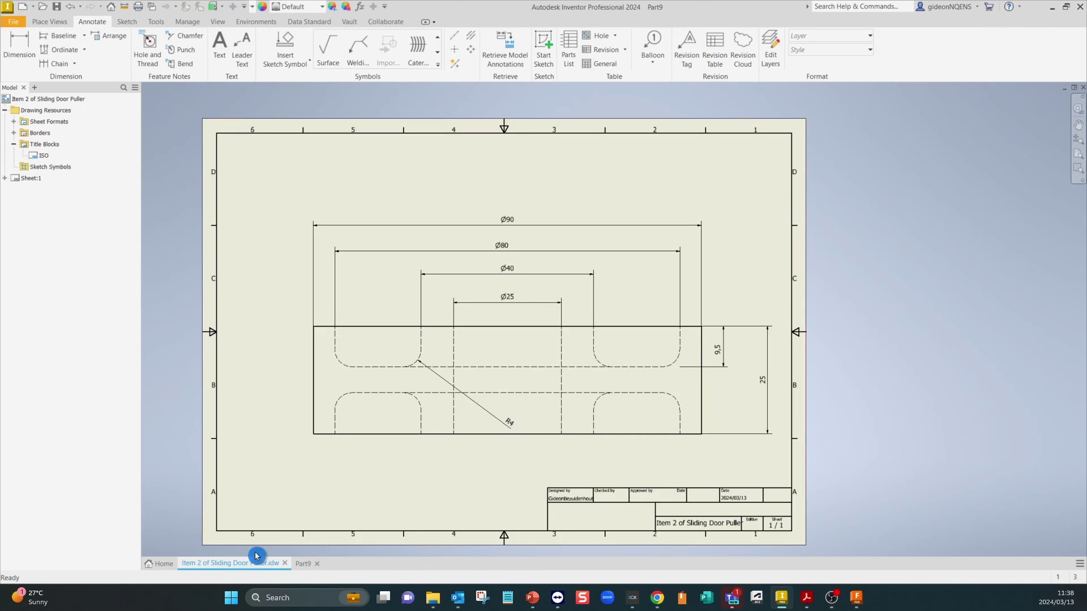
click(243, 564)
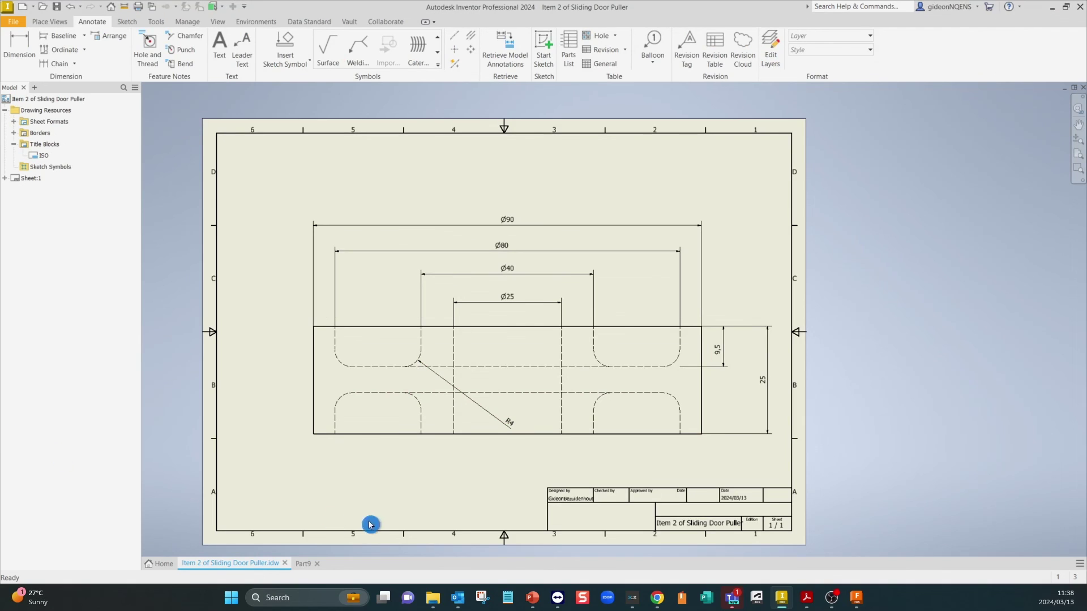
click(308, 566)
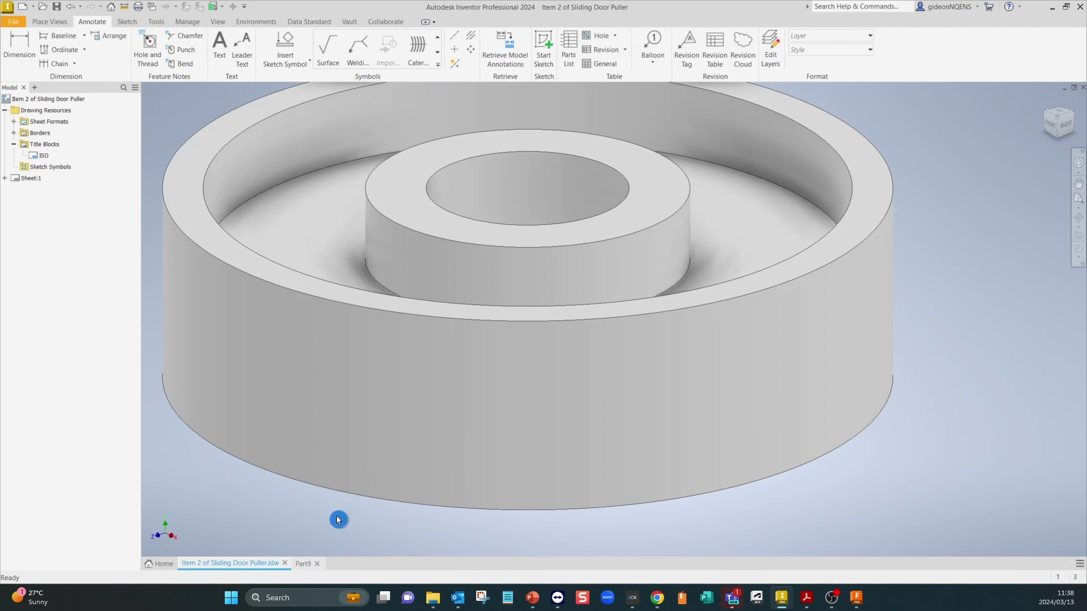
click(333, 294)
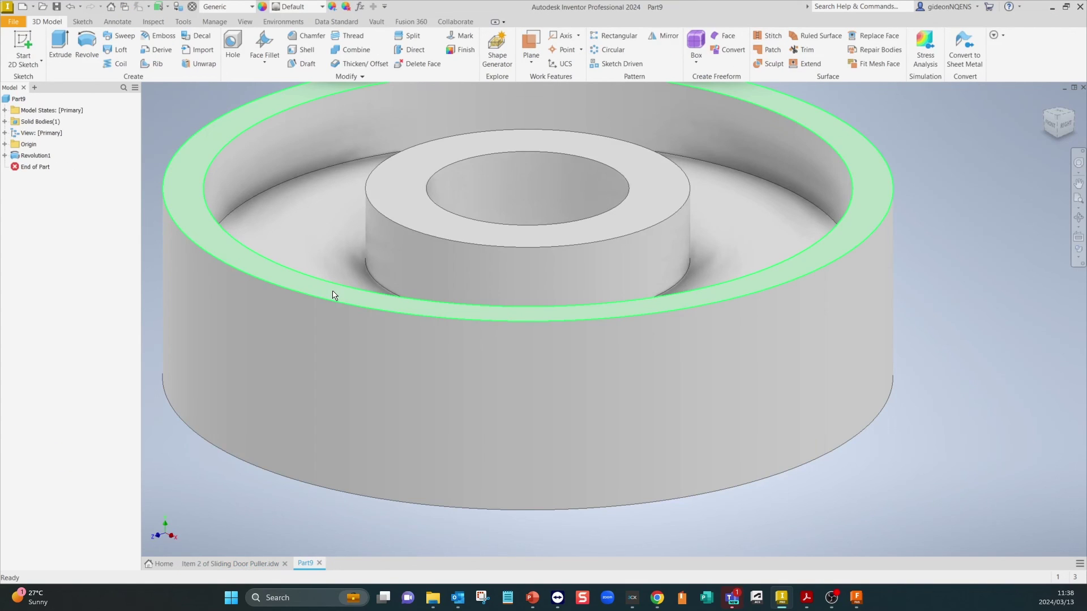
- Start a constant-radius fillet and select the two floor edges of the upper recess, at the rim wall and around the hub
click(348, 309)
click(262, 69)
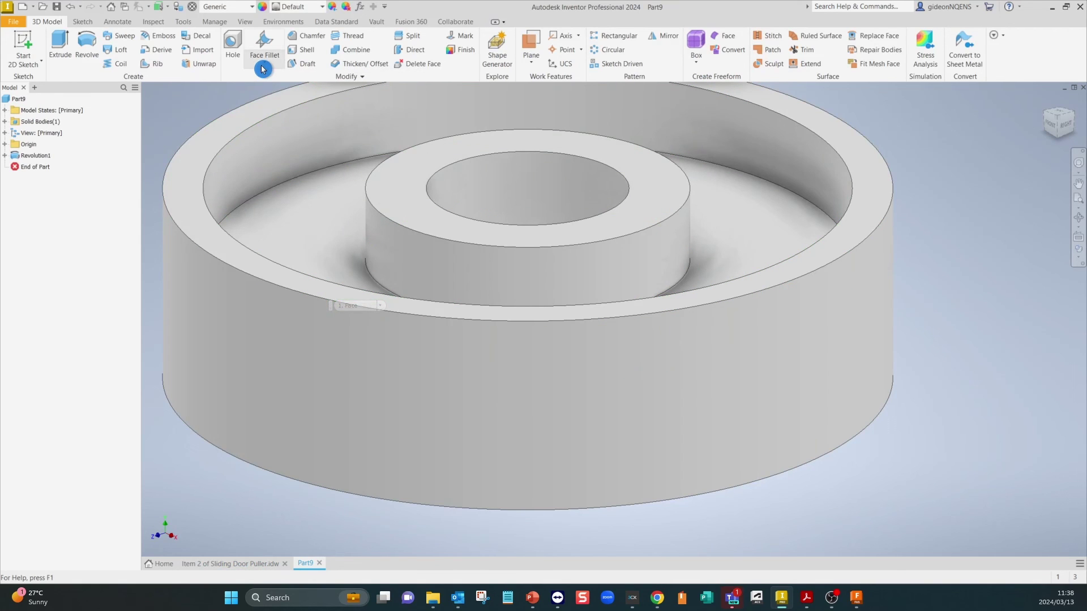
click(276, 88)
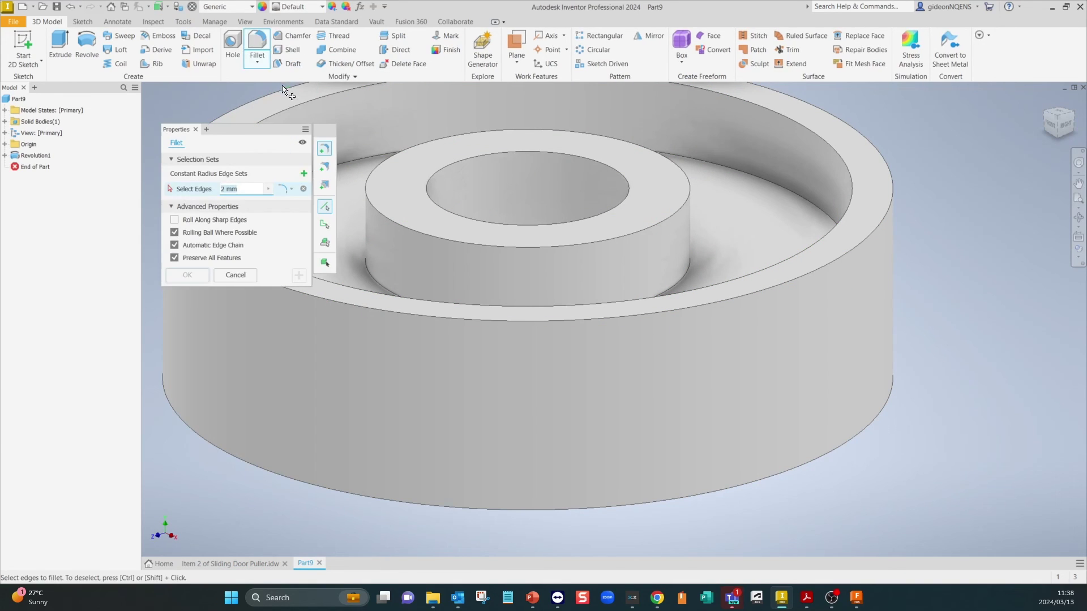
click(368, 160)
click(369, 272)
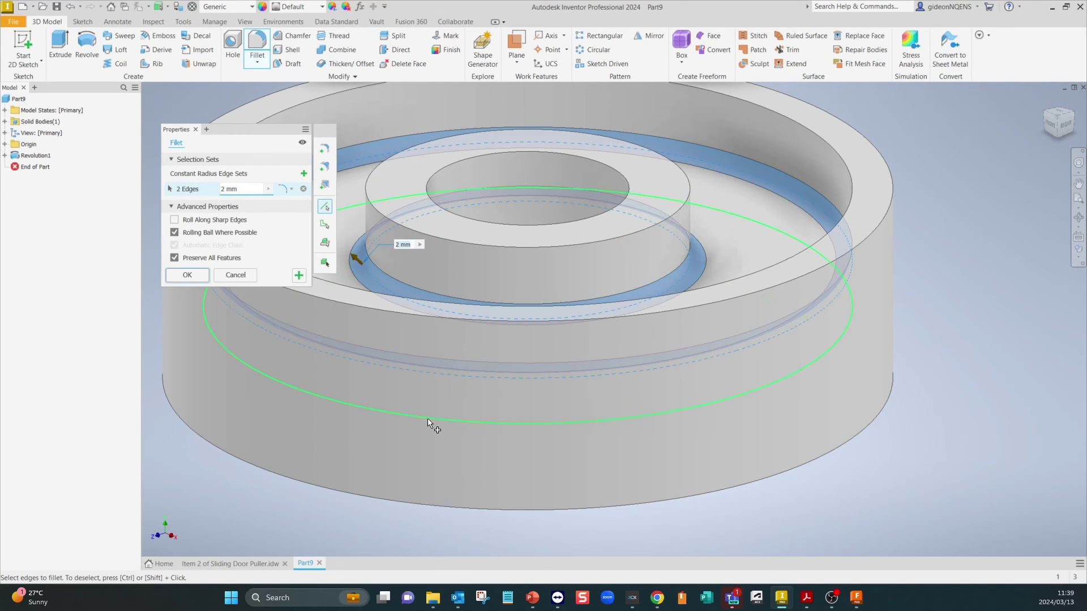
- Add the two matching floor edges of the underside recess and apply the fillet with the drawing's corner radius to all four edges
shift+middle_drag(572, 378, 572, 335)
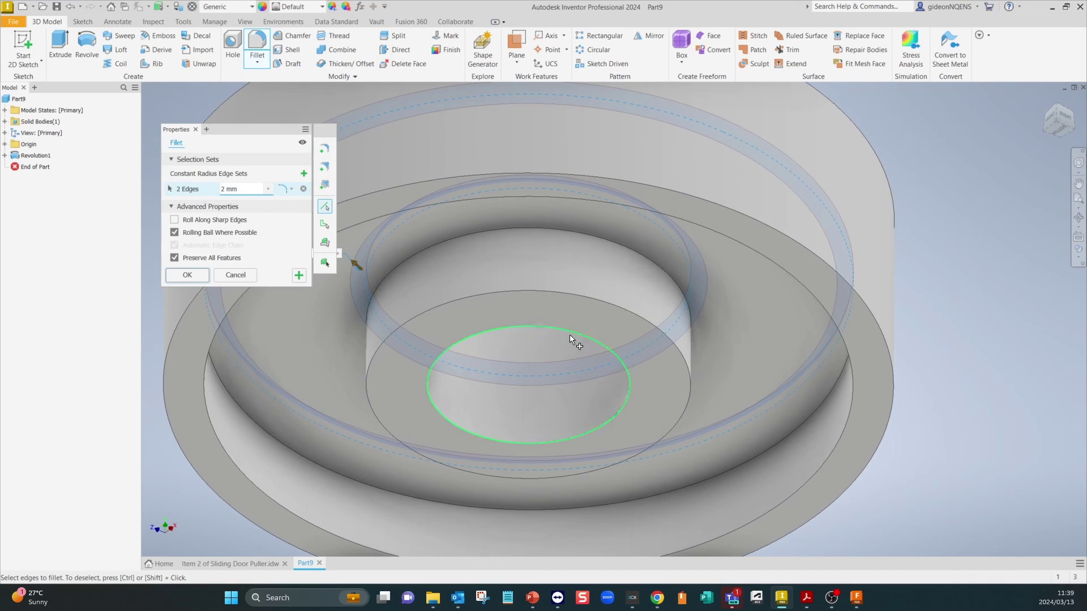
click(582, 234)
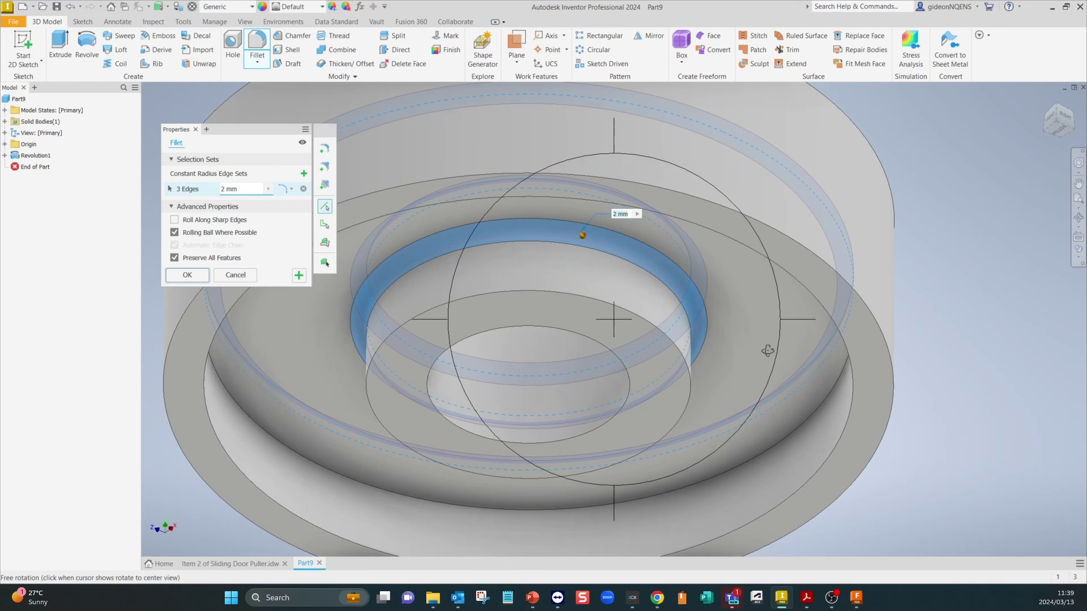
click(841, 377)
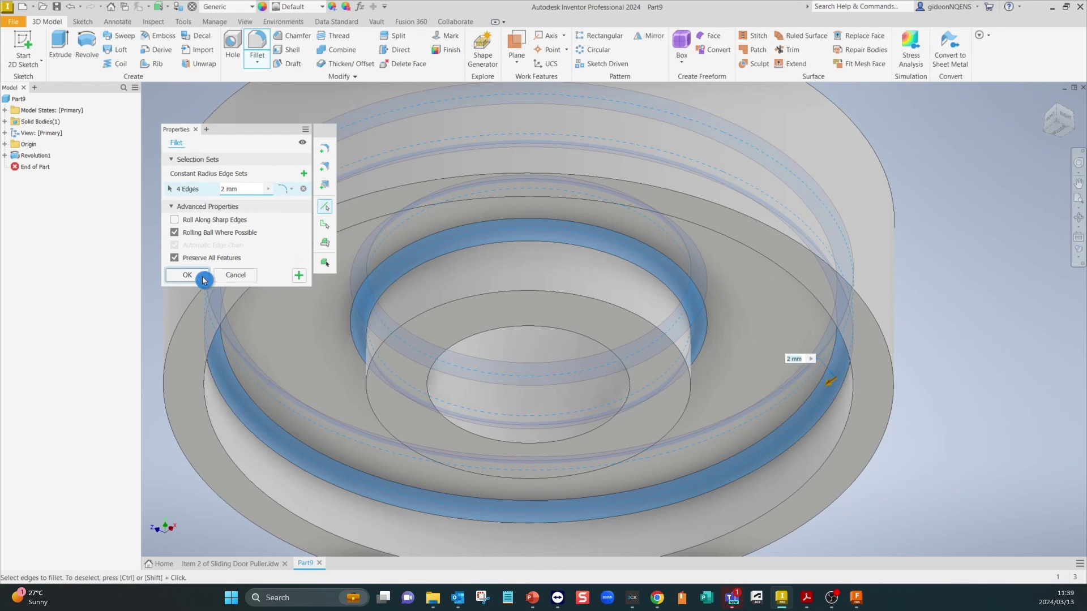
click(289, 194)
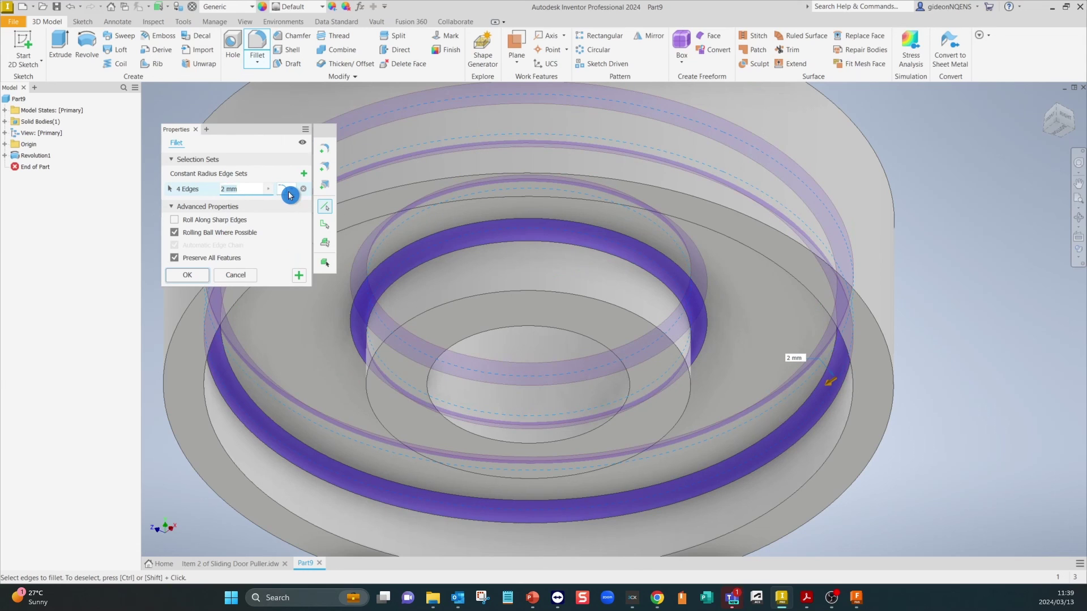
click(191, 274)
key(F4)
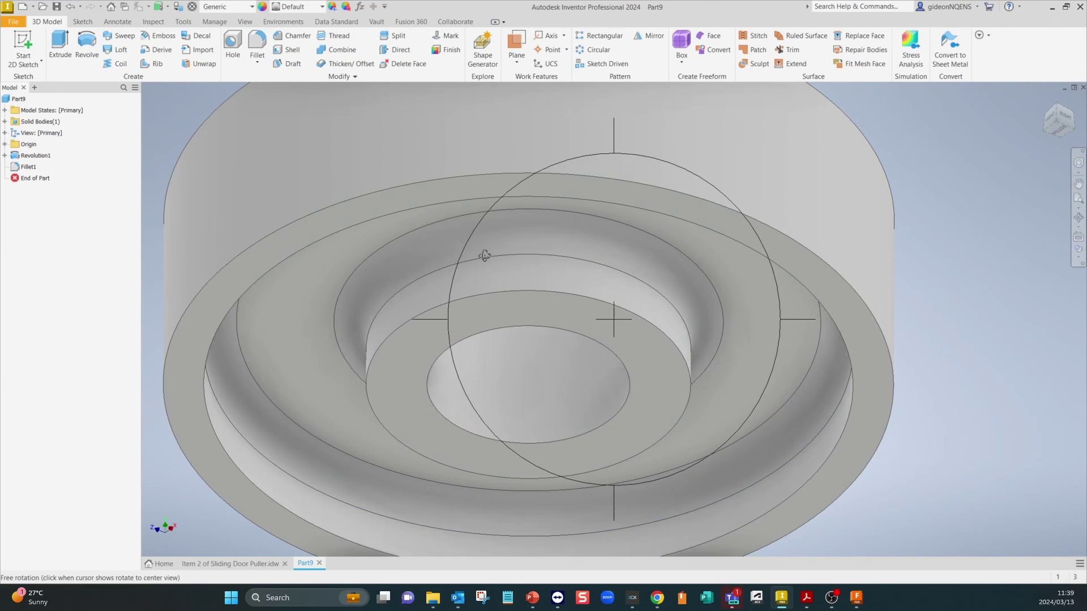
drag(569, 260, 539, 353)
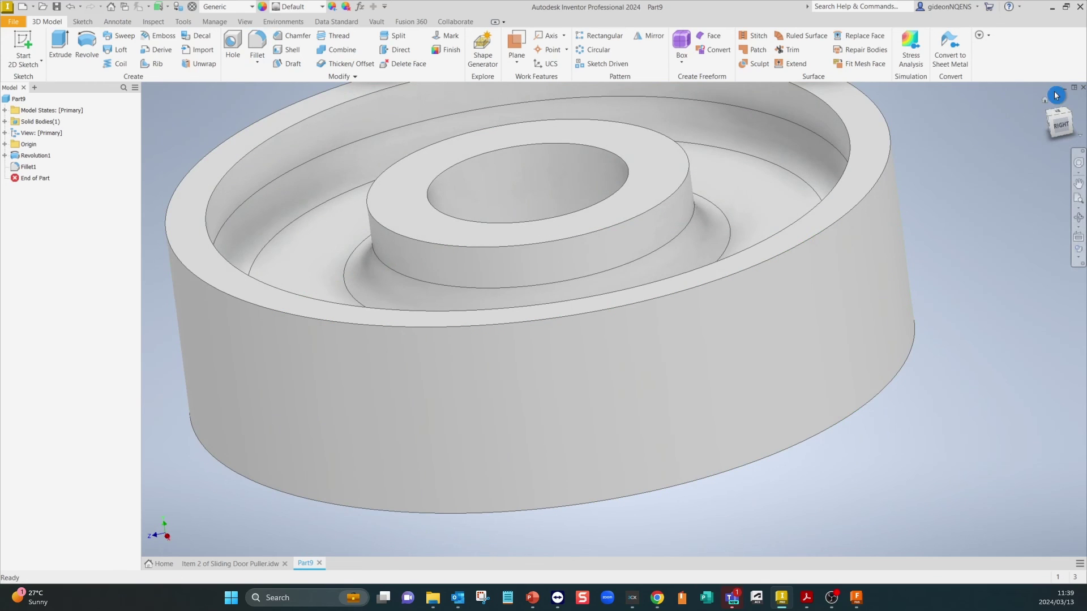
click(1047, 106)
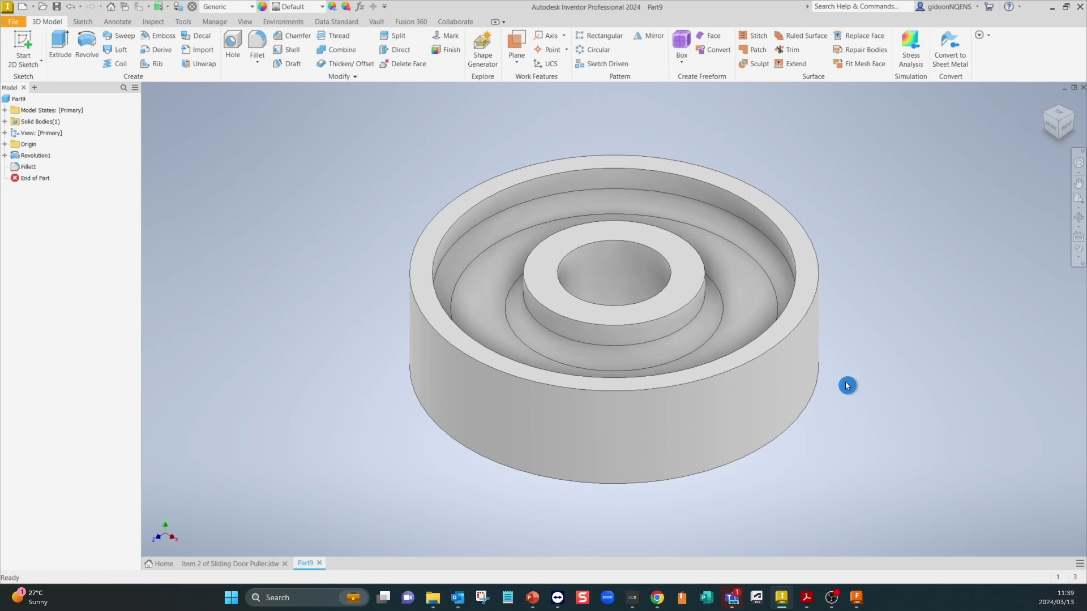